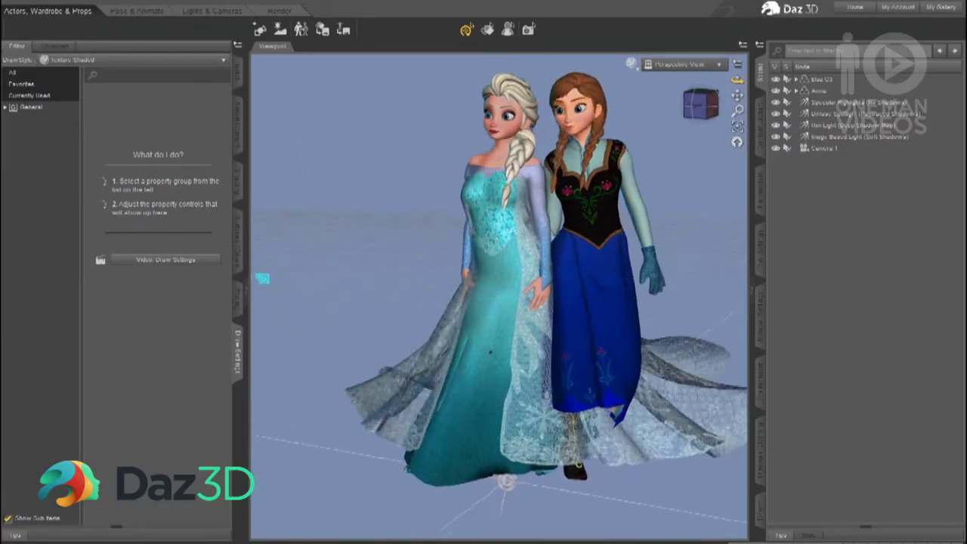
Step: Switch the viewport to look through Camera 1
{"action": "mouse_move", "coordinate": [259, 275]}
{"action": "left_mouse_down"}
{"action": "mouse_move", "coordinate": [348, 268]}
{"action": "mouse_move", "coordinate": [335, 264]}
{"action": "left_mouse_up"}
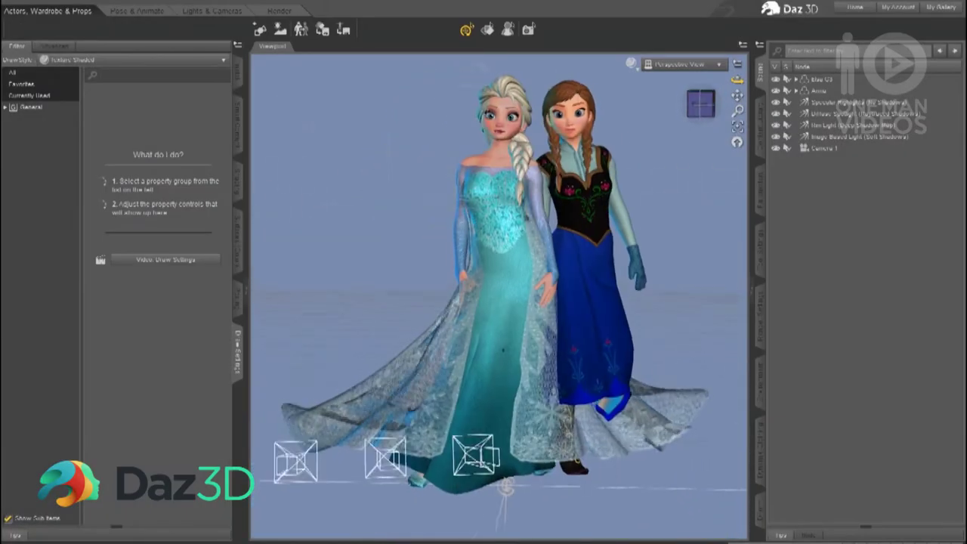
{"action": "left_click", "coordinate": [718, 64]}
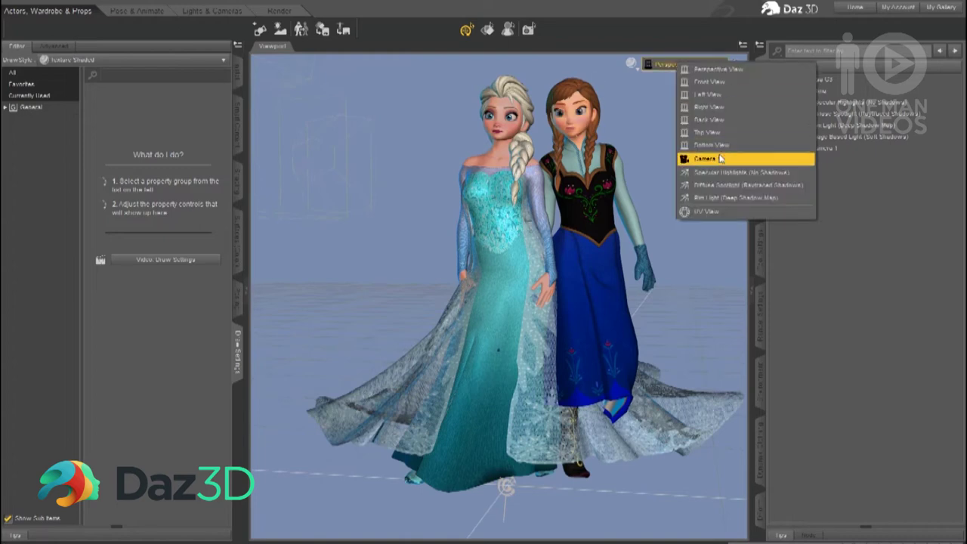
{"action": "left_click", "coordinate": [721, 159]}
Step: Hide Elsa's Dress Train and Elsa Dress in the Scene tab
{"action": "left_click", "coordinate": [810, 79]}
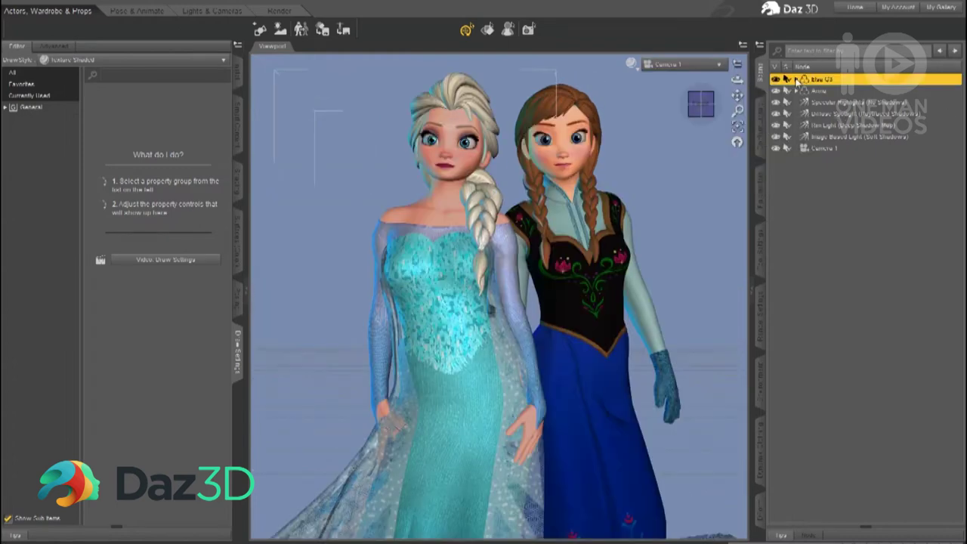
{"action": "left_click", "coordinate": [797, 79]}
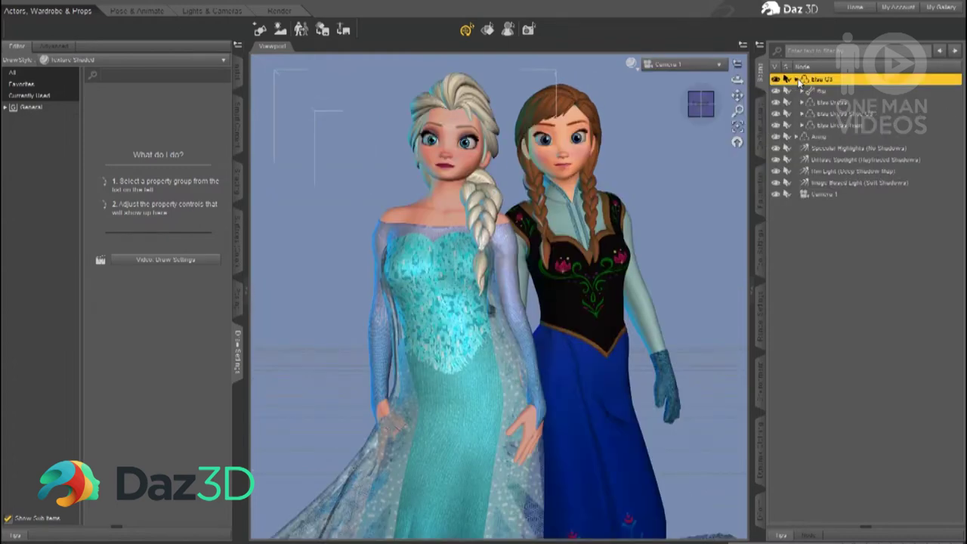
{"action": "left_click", "coordinate": [775, 125]}
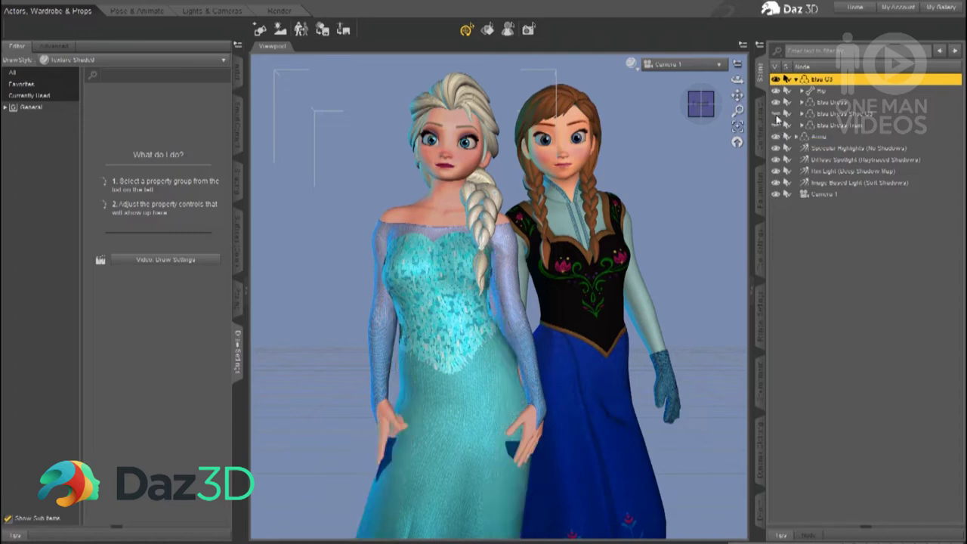
{"action": "left_click", "coordinate": [775, 103]}
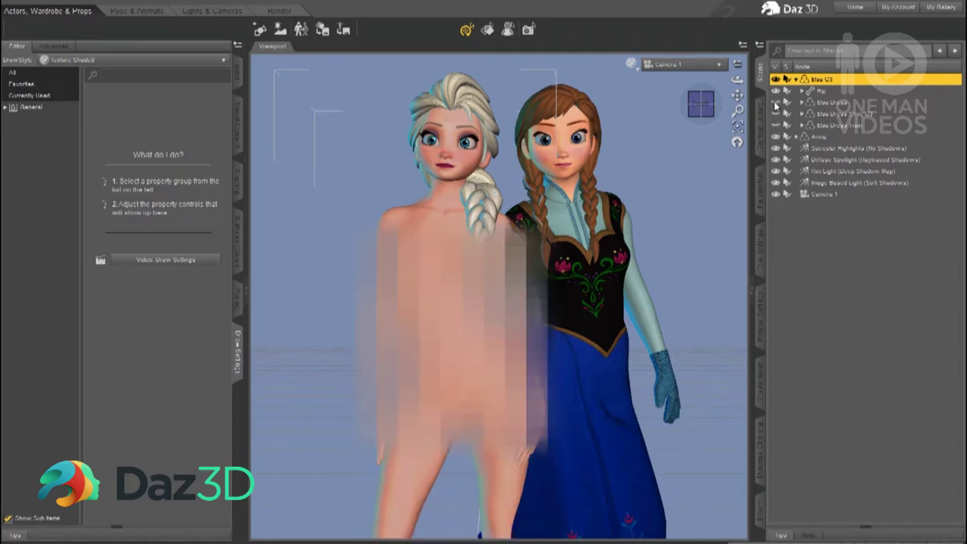
{"action": "left_click", "coordinate": [761, 121]}
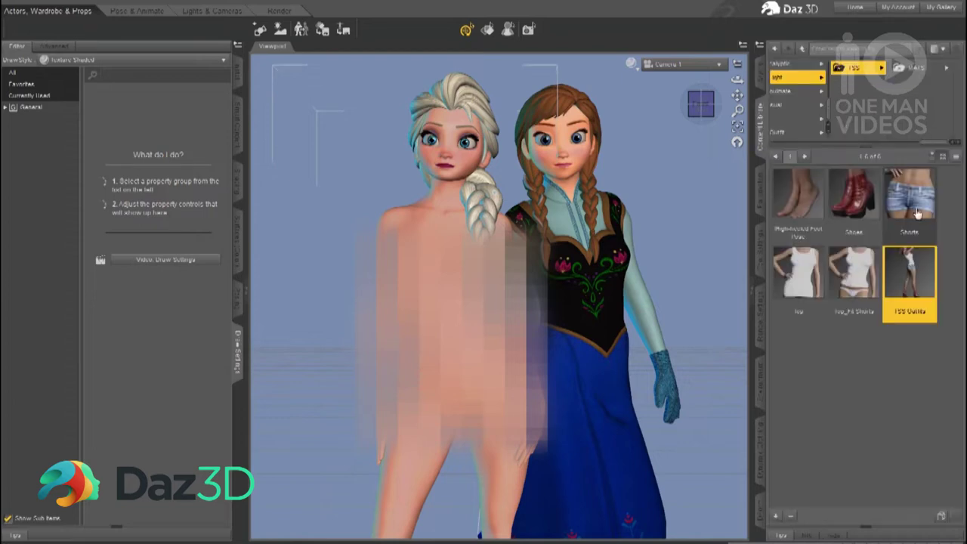
Step: Load the FSS Outfit onto Elsa and give its top the grey Top_04 material
{"action": "double_click", "coordinate": [915, 279]}
{"action": "left_click", "coordinate": [917, 69]}
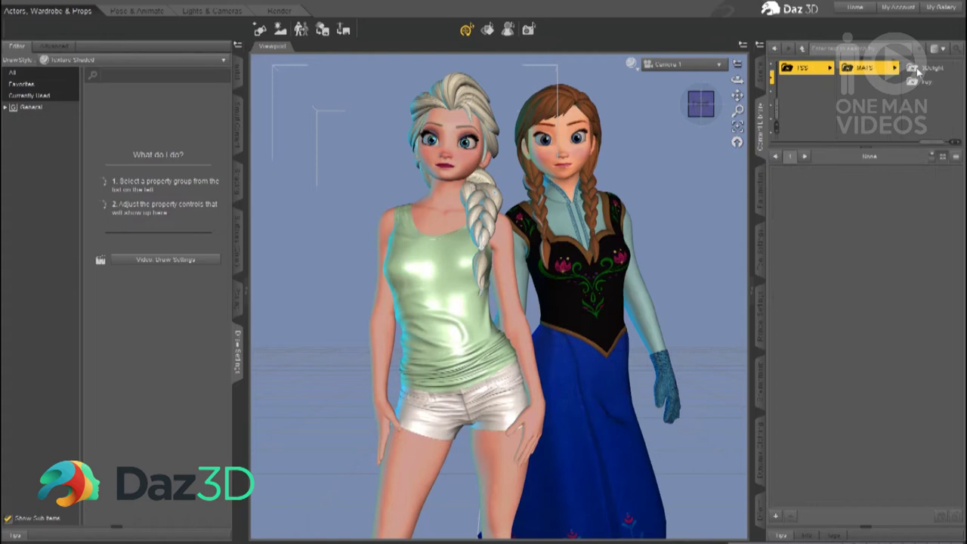
{"action": "left_click", "coordinate": [922, 81]}
{"action": "left_click", "coordinate": [903, 95]}
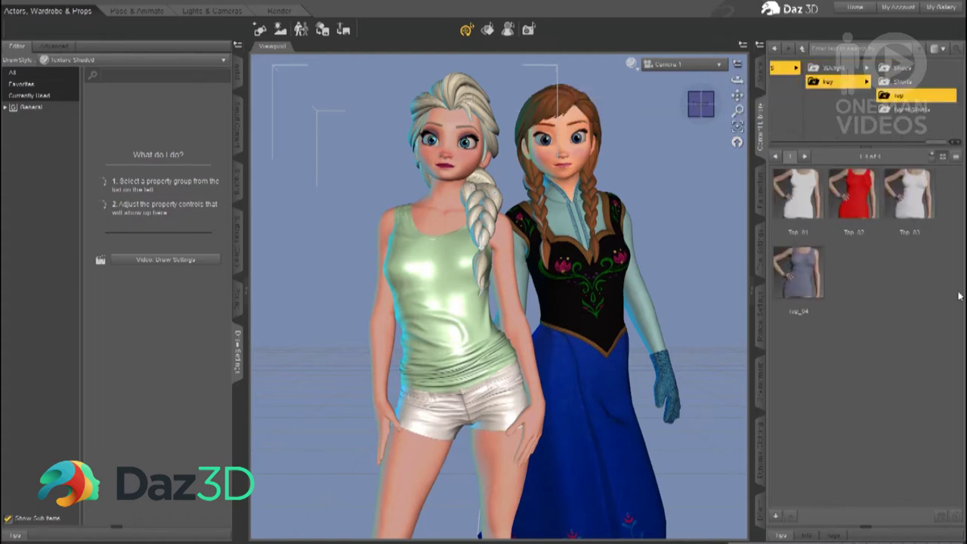
{"action": "left_click", "coordinate": [798, 270]}
{"action": "left_click", "coordinate": [760, 75]}
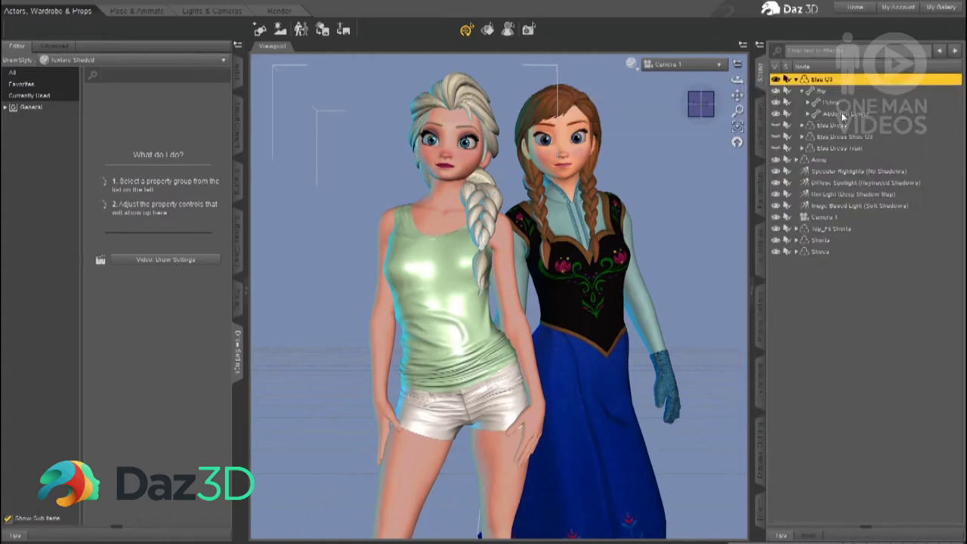
{"action": "left_click", "coordinate": [835, 229]}
{"action": "left_click", "coordinate": [760, 145]}
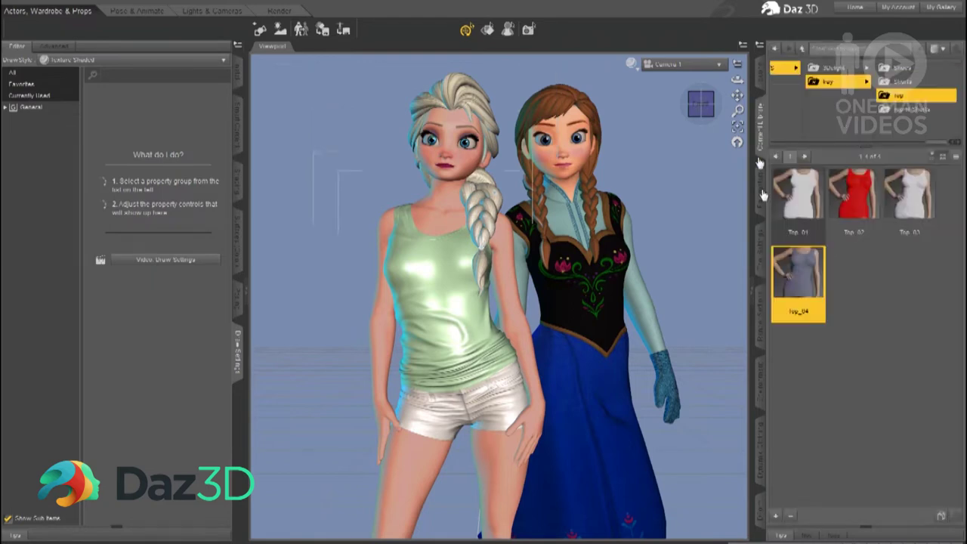
{"action": "double_click", "coordinate": [801, 272]}
{"action": "left_click", "coordinate": [703, 442]}
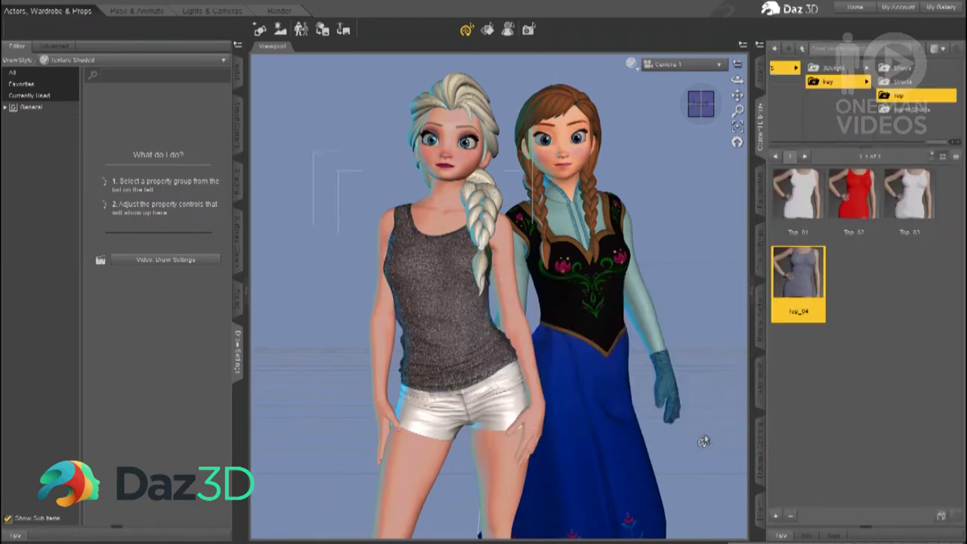
Step: Try several Shorts materials and settle on the light denim Shorts_01
{"action": "left_click", "coordinate": [759, 75]}
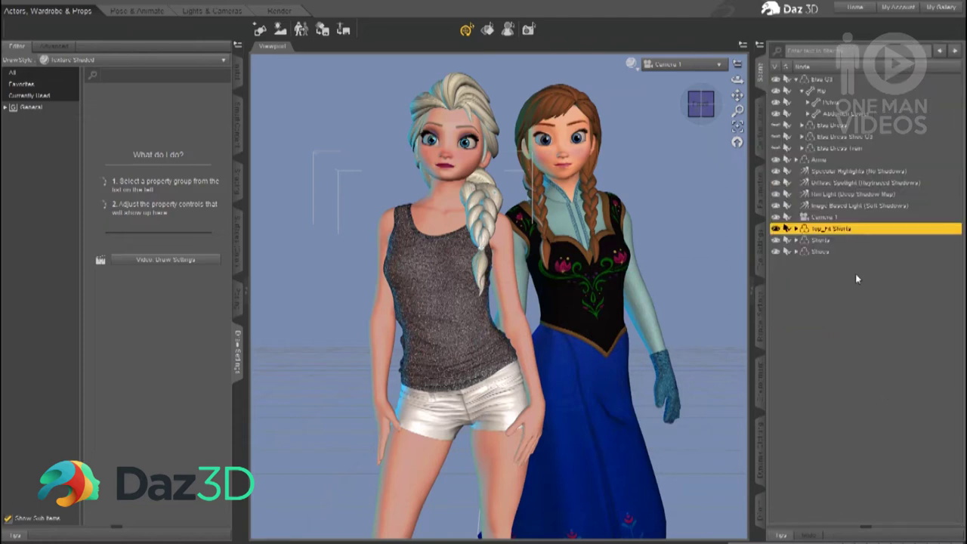
{"action": "left_click", "coordinate": [760, 139]}
{"action": "left_click", "coordinate": [905, 81]}
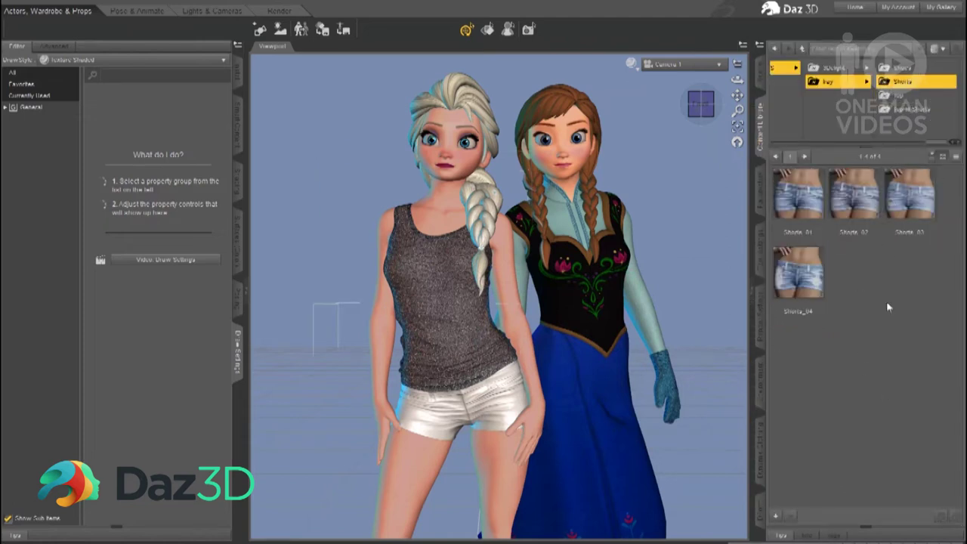
{"action": "left_click", "coordinate": [811, 201]}
{"action": "double_click", "coordinate": [811, 200]}
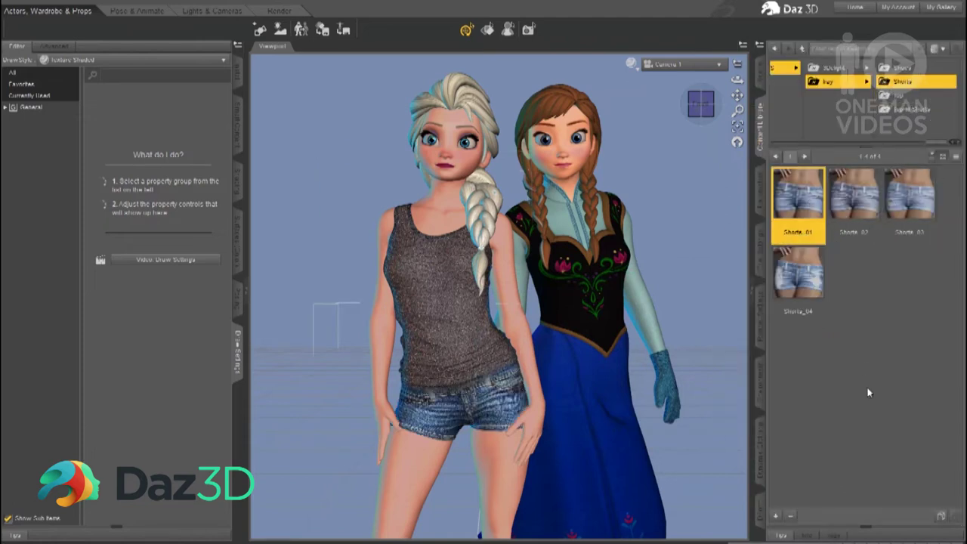
{"action": "left_click", "coordinate": [867, 195]}
{"action": "double_click", "coordinate": [910, 195]}
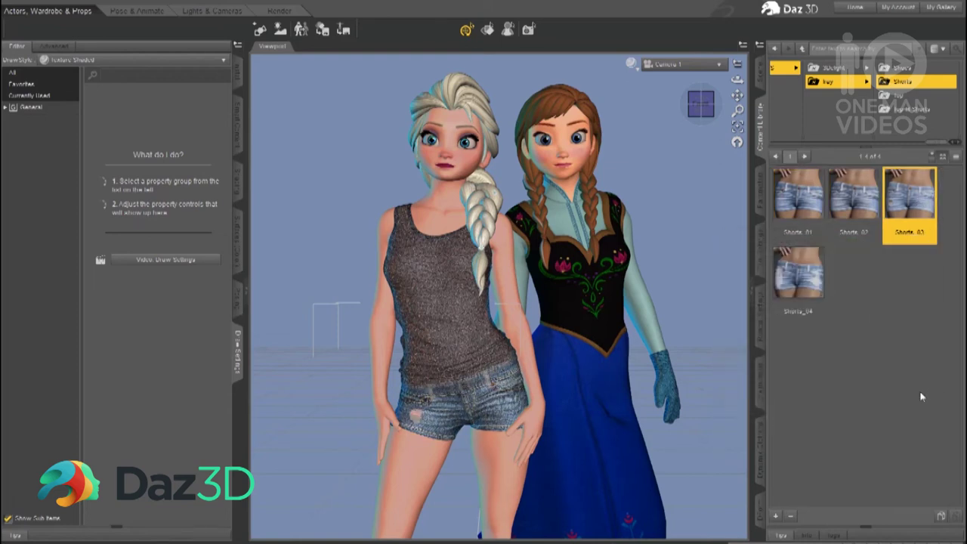
{"action": "double_click", "coordinate": [802, 276]}
{"action": "double_click", "coordinate": [855, 205]}
{"action": "double_click", "coordinate": [813, 198]}
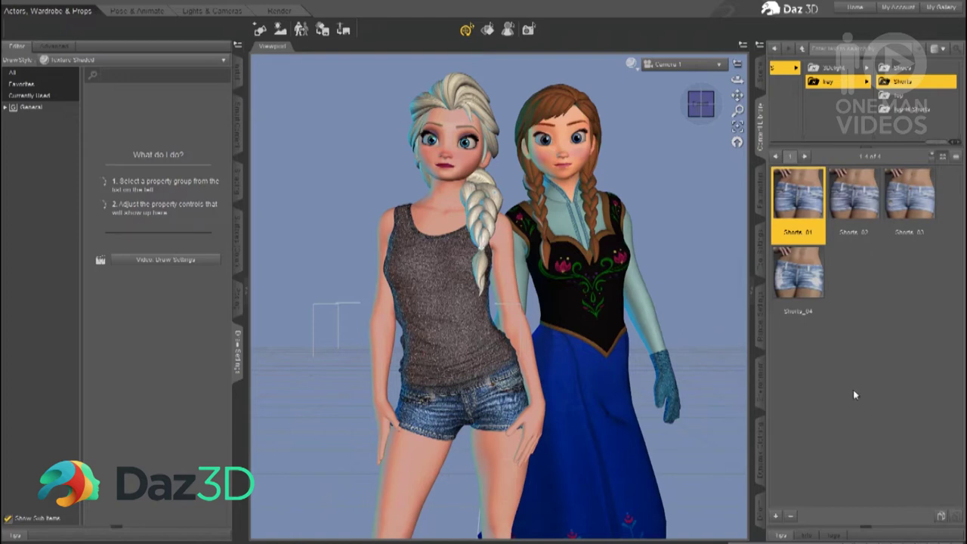
Step: Hide Anna's boots, pants, dress and gloves
{"action": "left_click", "coordinate": [760, 79]}
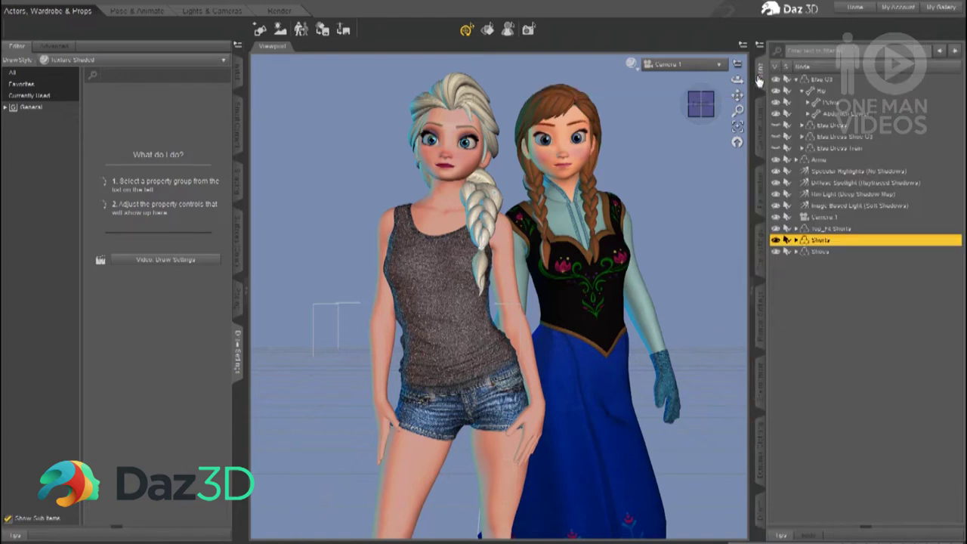
{"action": "left_click", "coordinate": [822, 161]}
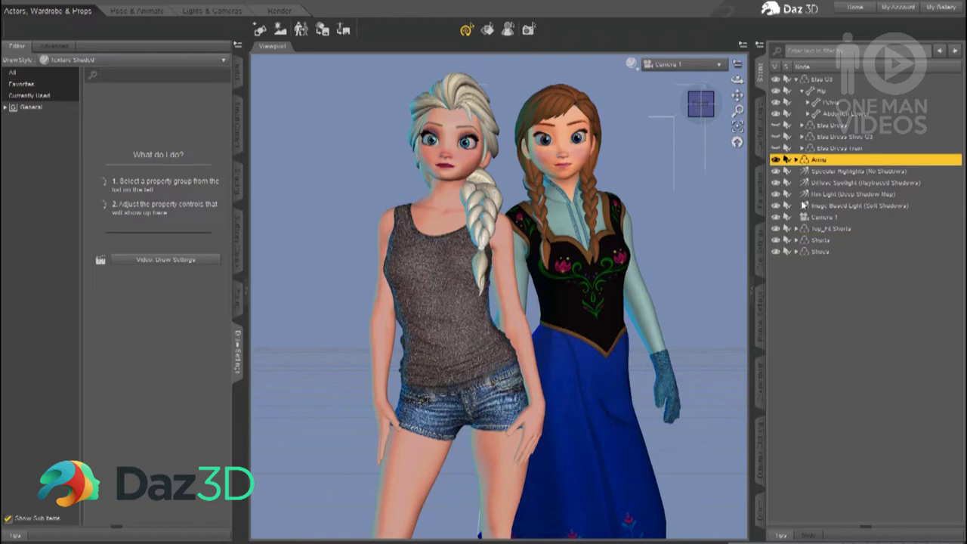
{"action": "left_click", "coordinate": [797, 161]}
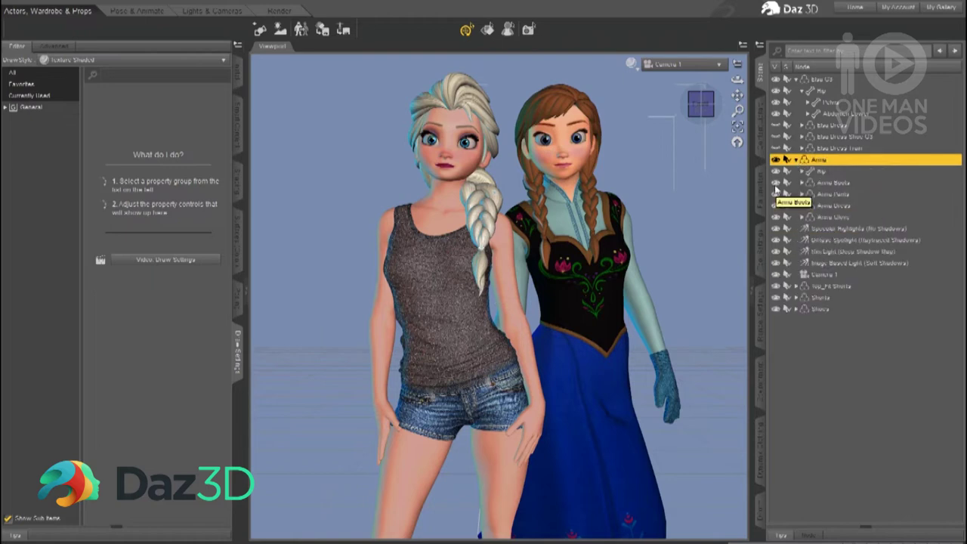
{"action": "left_click_drag", "start_coordinate": [775, 184], "coordinate": [775, 219]}
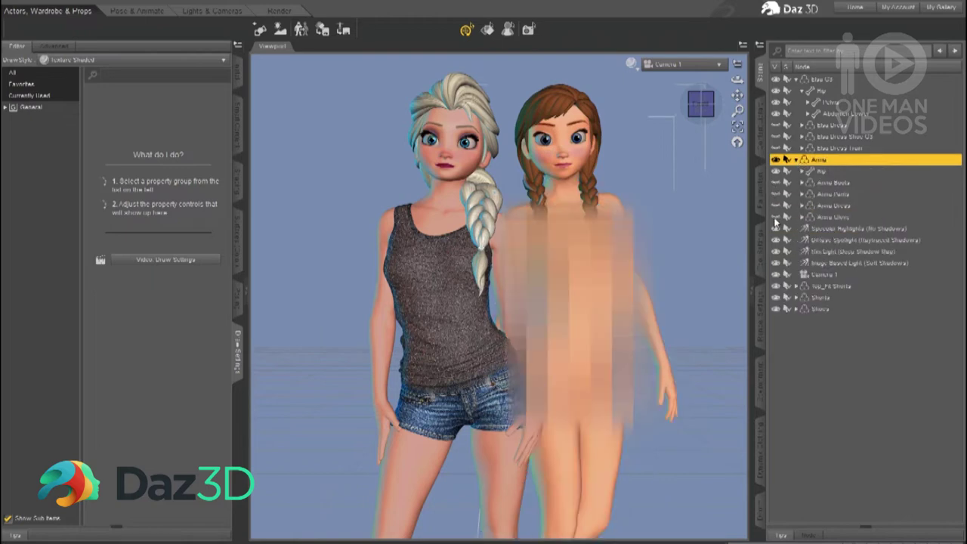
Step: Load the Vigilante Outfit onto Anna from the Content Library
{"action": "left_click", "coordinate": [762, 139]}
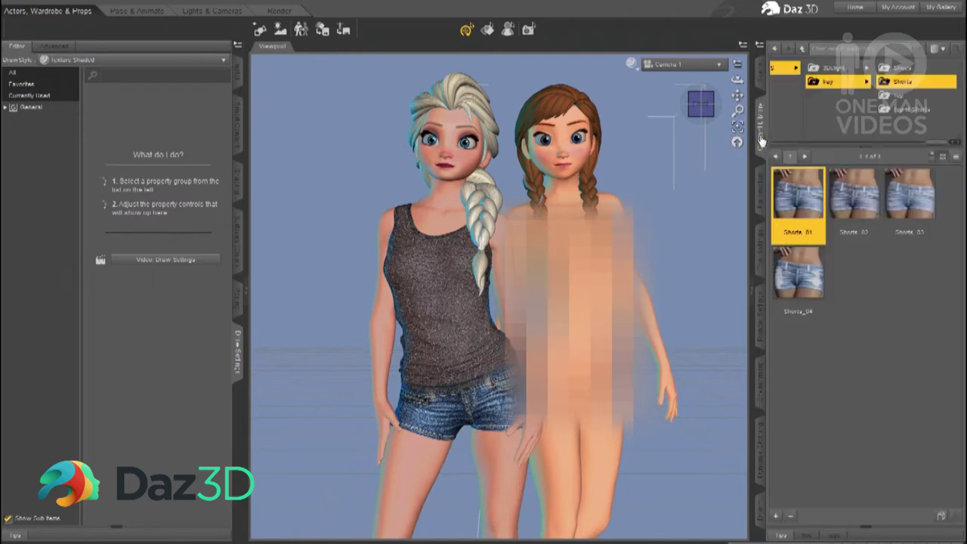
{"action": "left_click", "coordinate": [803, 49]}
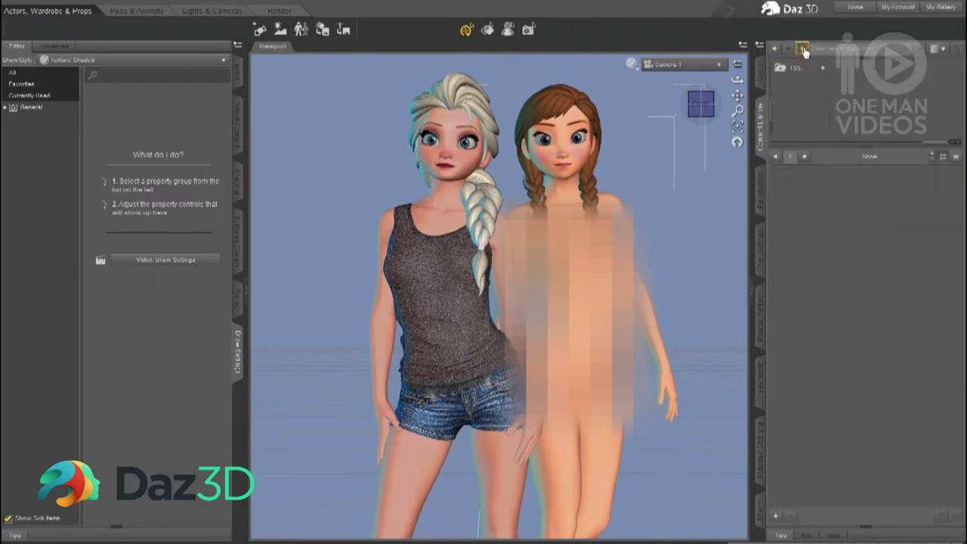
{"action": "left_click", "coordinate": [812, 132]}
{"action": "double_click", "coordinate": [793, 198]}
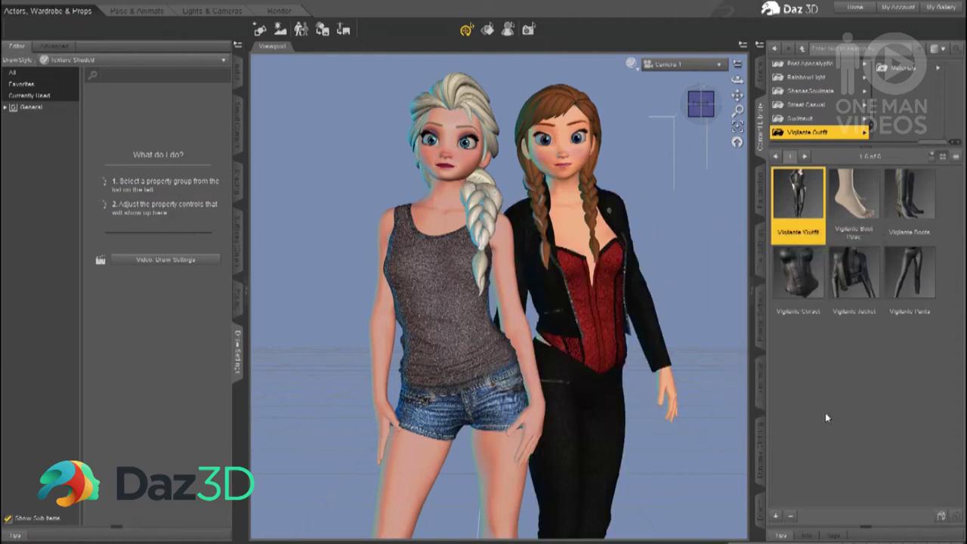
{"action": "left_click", "coordinate": [761, 75]}
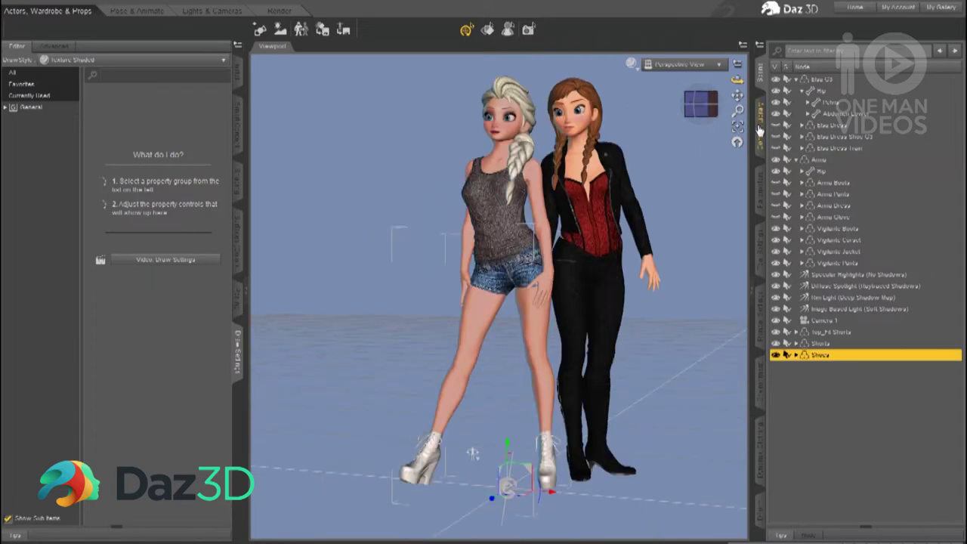
Step: Apply the dark red Shoes_01 material from FSS > MATS > Iray > Shoes to Elsa's boots
{"action": "left_click", "coordinate": [760, 129]}
{"action": "left_click", "coordinate": [830, 87]}
{"action": "left_click", "coordinate": [902, 72]}
{"action": "left_click", "coordinate": [901, 73]}
{"action": "left_click", "coordinate": [904, 69]}
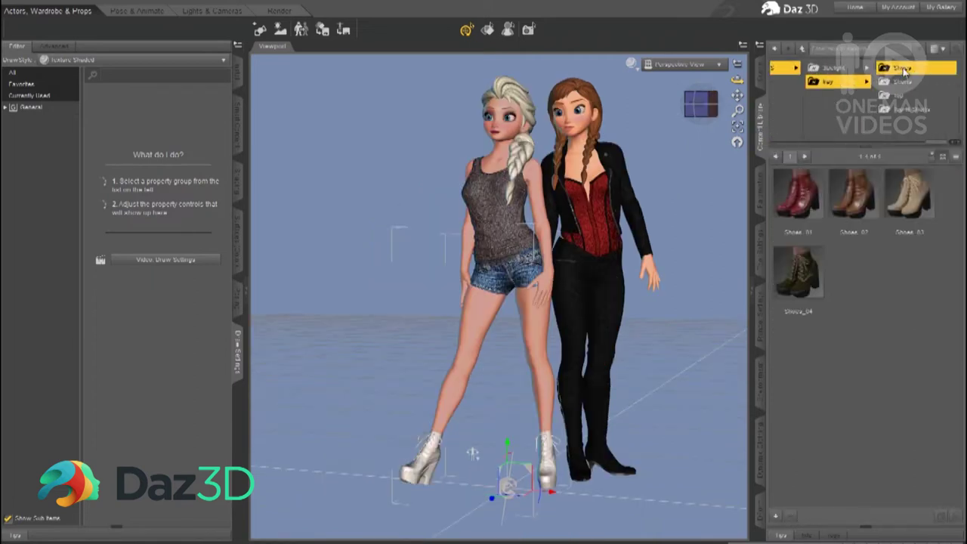
{"action": "left_click", "coordinate": [798, 198]}
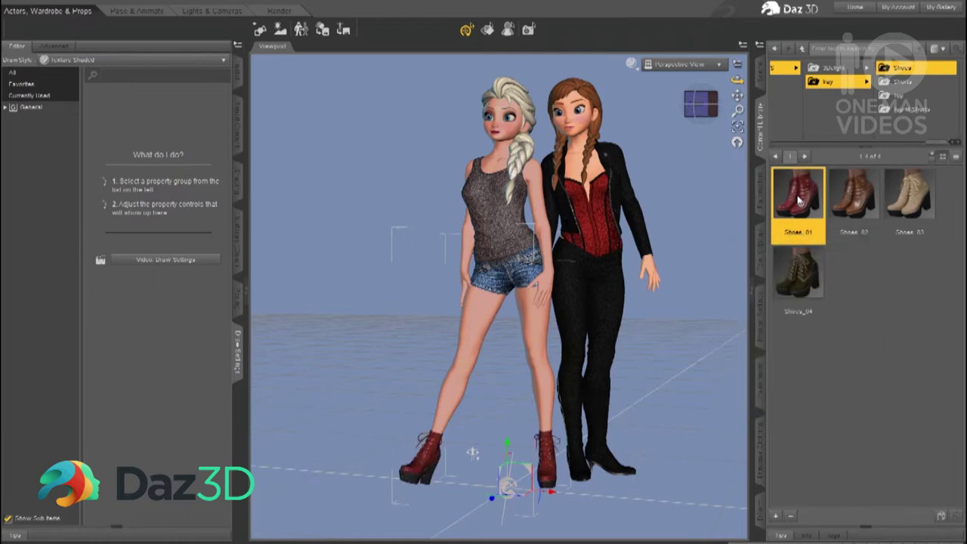
{"action": "left_click", "coordinate": [760, 72]}
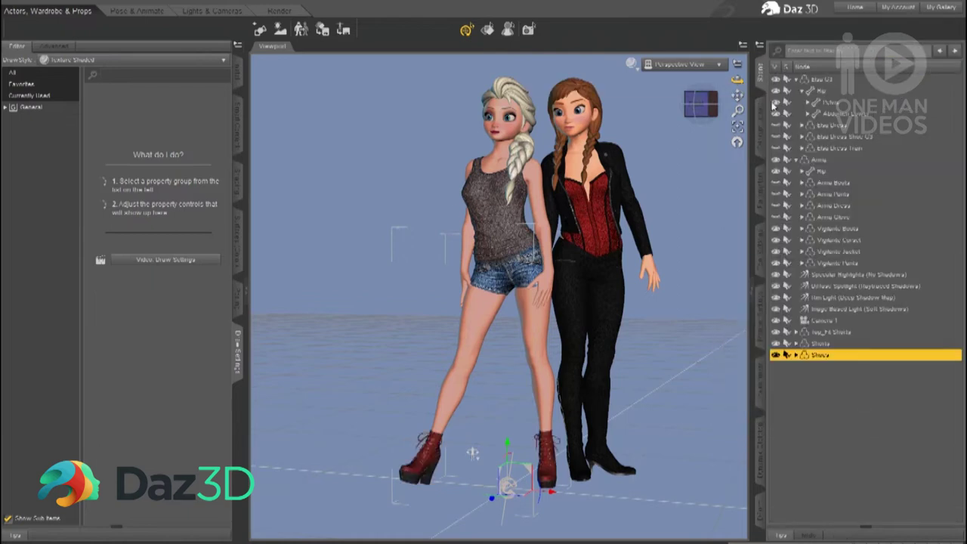
{"action": "mouse_move", "coordinate": [736, 79]}
{"action": "left_mouse_down"}
{"action": "mouse_move", "coordinate": [591, 82]}
{"action": "mouse_move", "coordinate": [640, 78]}
{"action": "left_mouse_up"}
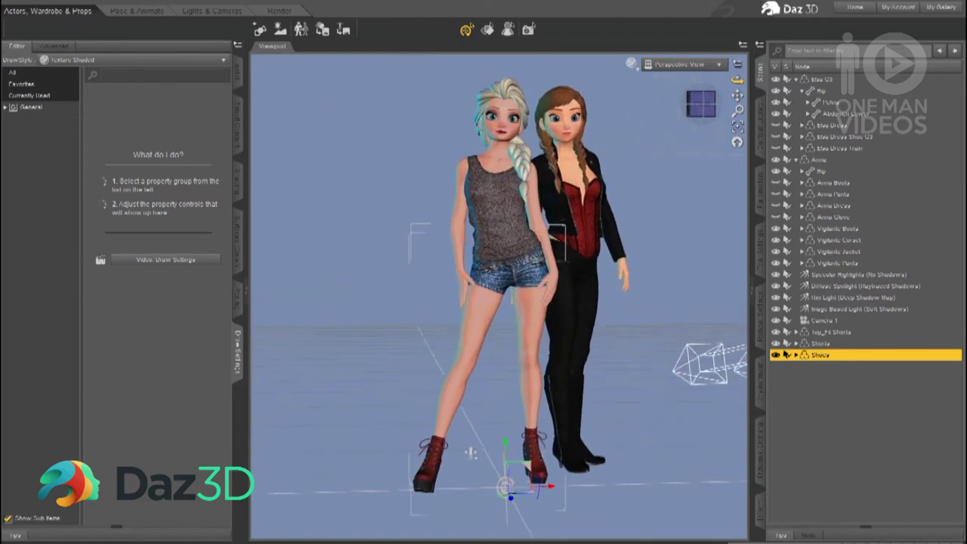
Step: Switch the viewport draw style to a live Iray preview
{"action": "left_click", "coordinate": [632, 64]}
{"action": "left_click", "coordinate": [616, 199]}
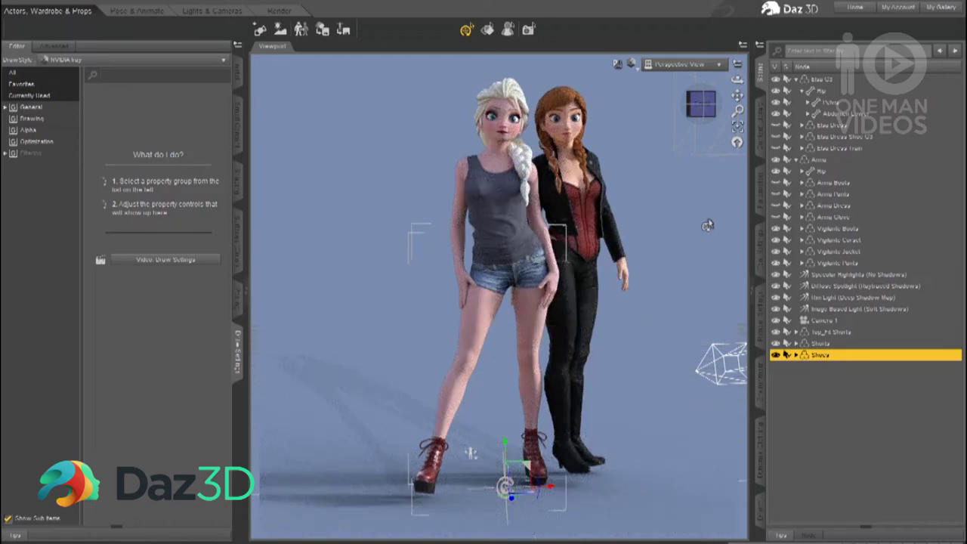
{"action": "left_click_drag", "start_coordinate": [737, 80], "coordinate": [727, 81]}
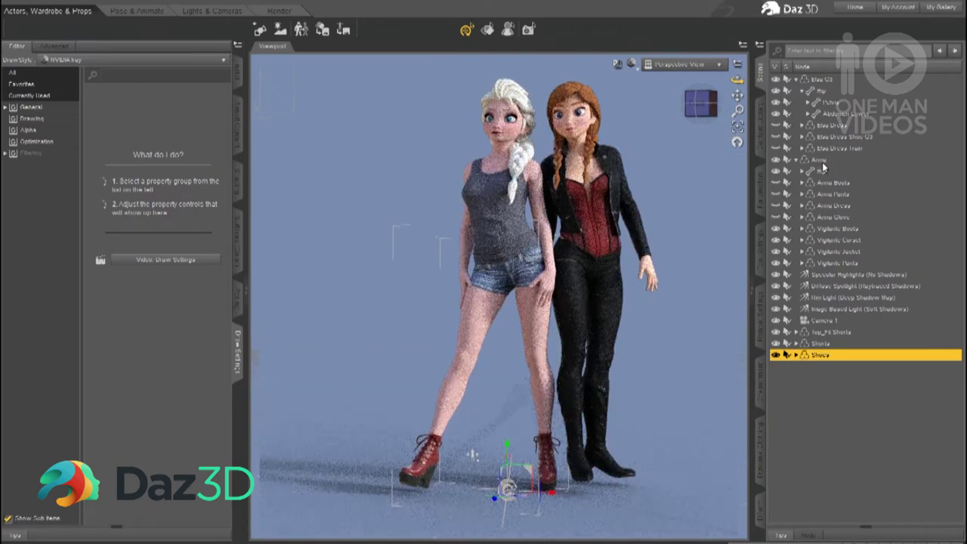
Step: Return to Camera 1 and render the two characters
{"action": "left_click", "coordinate": [718, 65]}
{"action": "left_click", "coordinate": [717, 164]}
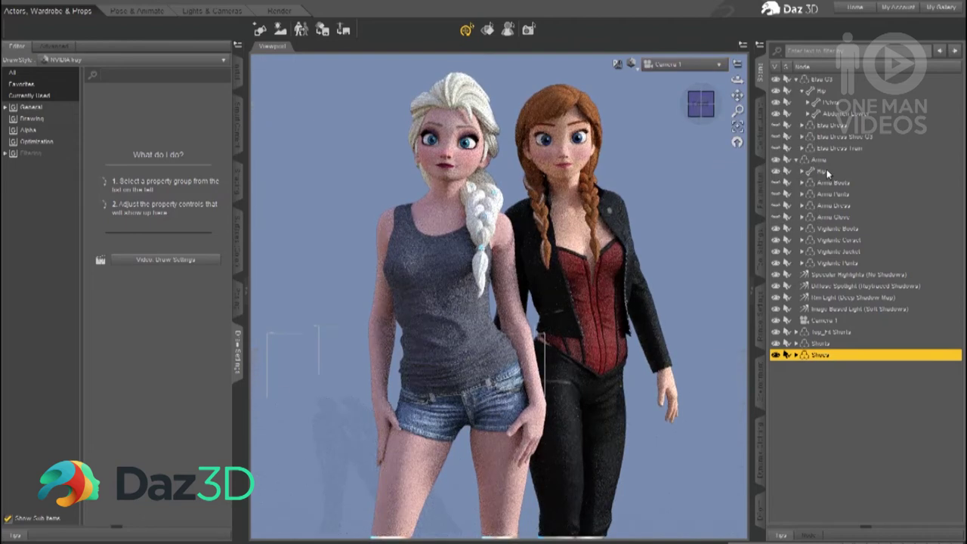
{"action": "left_click", "coordinate": [279, 11]}
{"action": "left_click", "coordinate": [311, 28]}
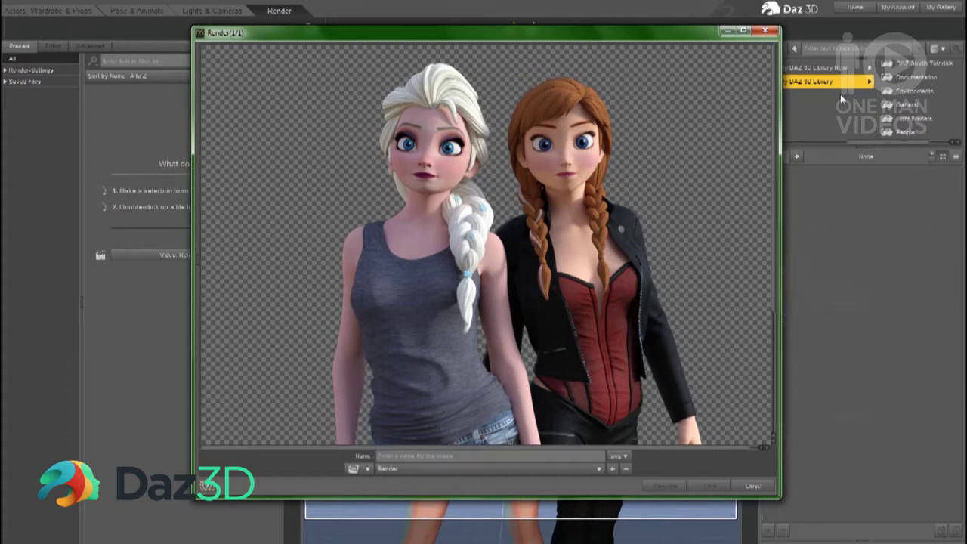
Step: Name the render 'Elsa and Anna' and save it as a PNG
{"action": "left_click", "coordinate": [389, 455]}
{"action": "type", "text": "and Anna"}
{"action": "left_click", "coordinate": [710, 486]}
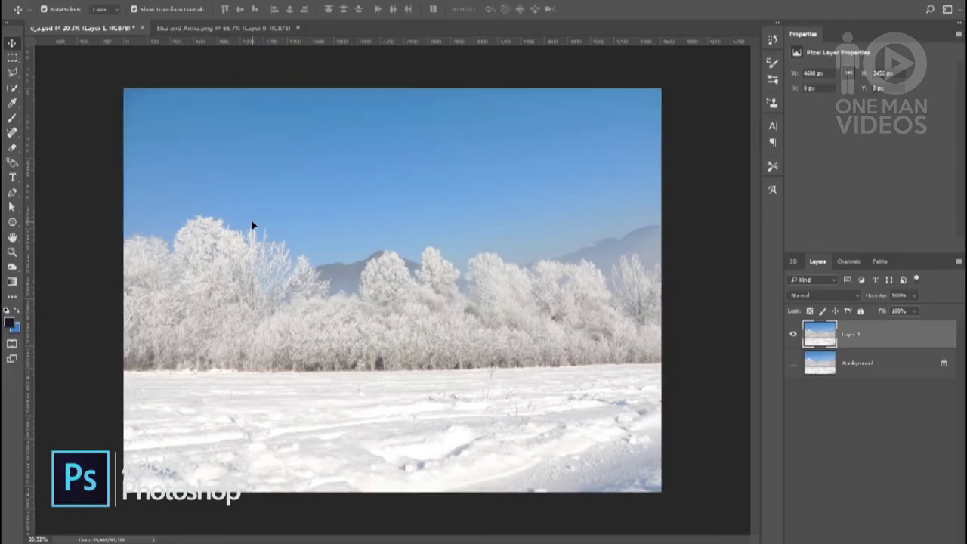
Step: Paste the snowy landscape as a new layer beneath the characters layer
{"action": "key", "text": "ctrl+Tab"}
{"action": "key", "text": "ctrl+v"}
{"action": "left_click_drag", "start_coordinate": [862, 345], "coordinate": [861, 389]}
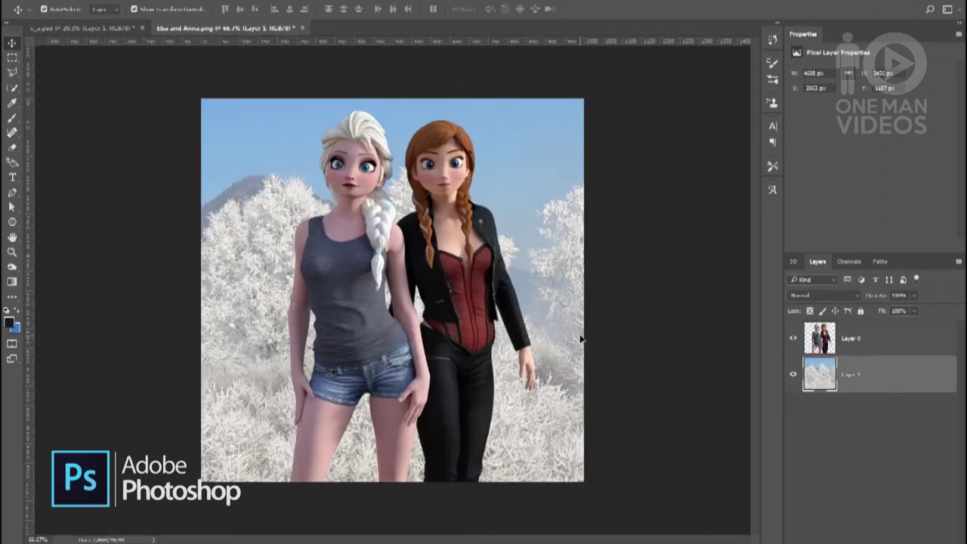
Step: Scale down and shift the landscape so it fills the frame, then commit
{"action": "key", "text": "ctrl+t"}
{"action": "key", "text": "ctrl+0"}
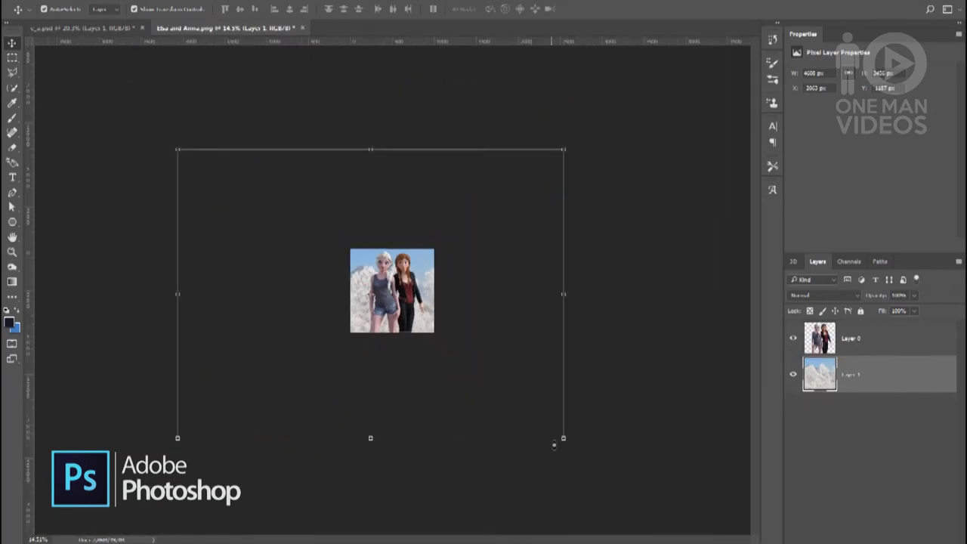
{"action": "left_click_drag", "start_coordinate": [563, 438], "coordinate": [442, 347]}
{"action": "mouse_move", "coordinate": [173, 155]}
{"action": "left_mouse_down"}
{"action": "mouse_move", "coordinate": [308, 248]}
{"action": "mouse_move", "coordinate": [302, 235]}
{"action": "left_mouse_up"}
{"action": "key", "text": "ctrl+0"}
{"action": "key", "text": "ctrl+plus"}
{"action": "key", "text": "ctrl+plus"}
{"action": "mouse_move", "coordinate": [526, 281]}
{"action": "left_mouse_down"}
{"action": "mouse_move", "coordinate": [660, 266]}
{"action": "mouse_move", "coordinate": [617, 263]}
{"action": "left_mouse_up"}
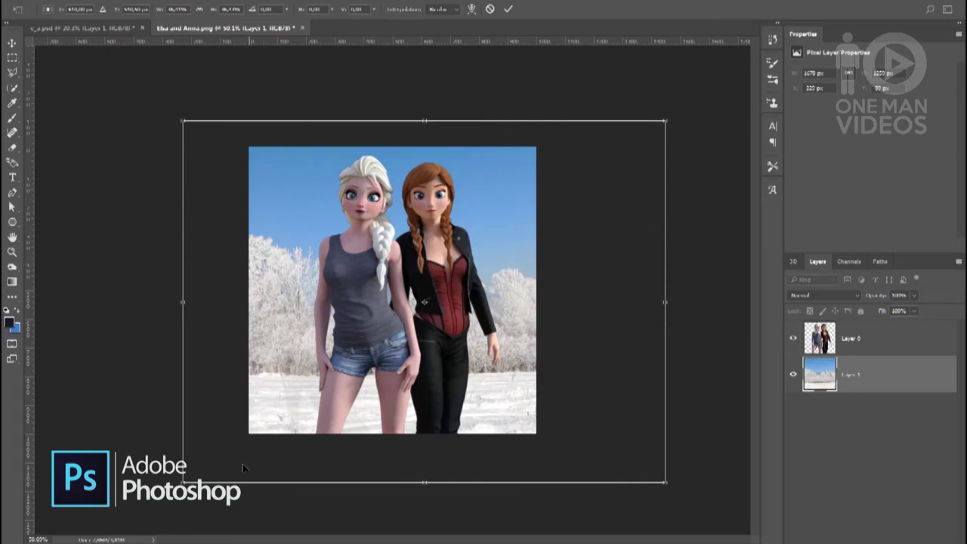
{"action": "left_click", "coordinate": [509, 9]}
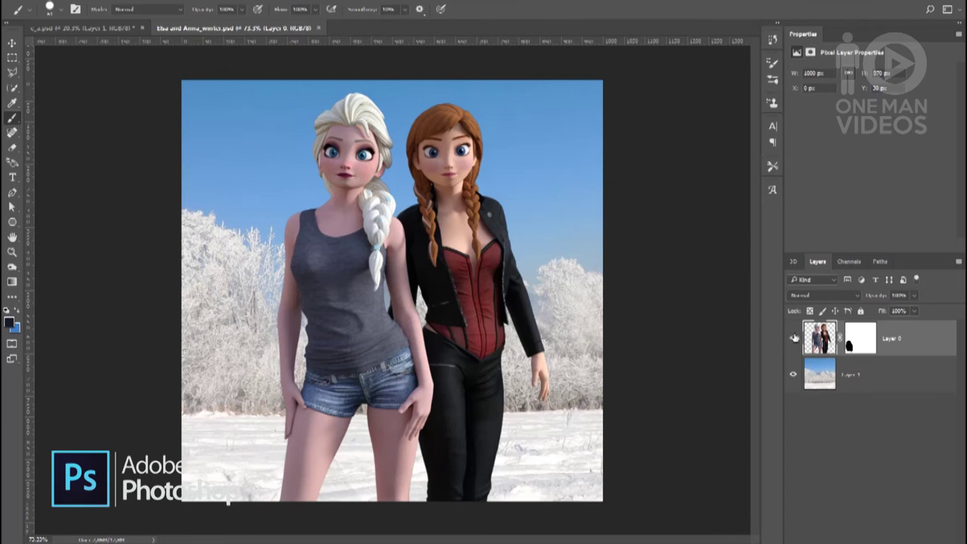
Step: Add a Curves layer with raised highlights and lowered shadows, clipped to the characters
{"action": "left_click", "coordinate": [849, 302]}
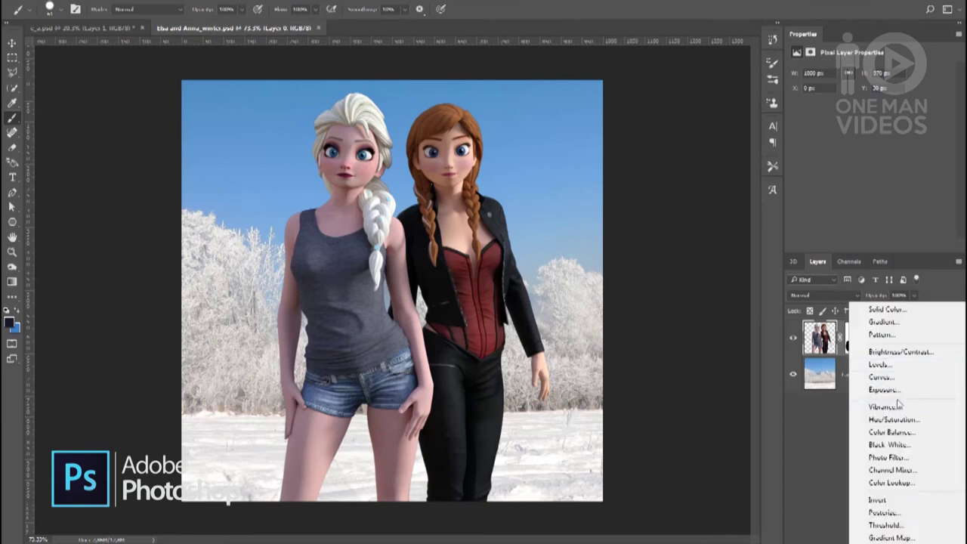
{"action": "left_click", "coordinate": [881, 377]}
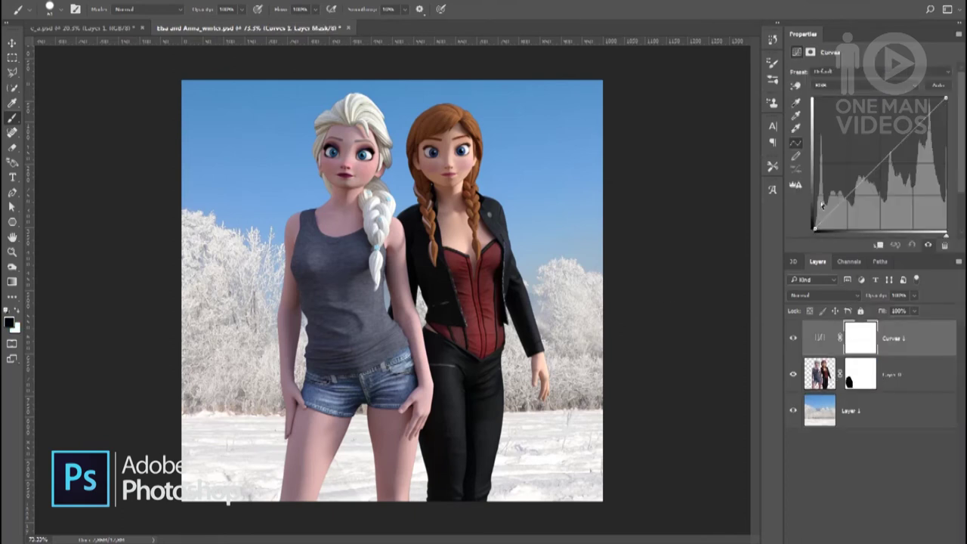
{"action": "left_click_drag", "start_coordinate": [907, 133], "coordinate": [903, 126]}
{"action": "left_click_drag", "start_coordinate": [853, 179], "coordinate": [852, 188]}
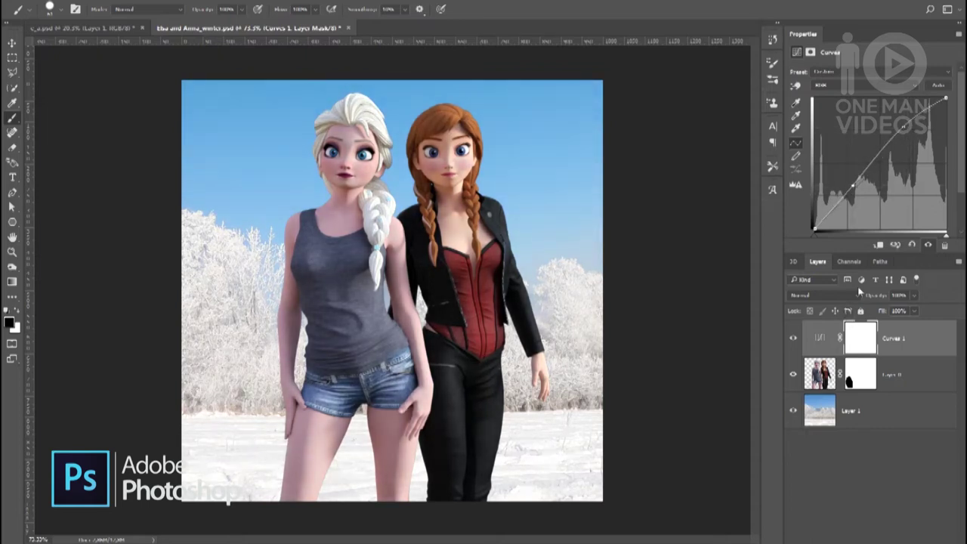
{"action": "left_click", "coordinate": [878, 246]}
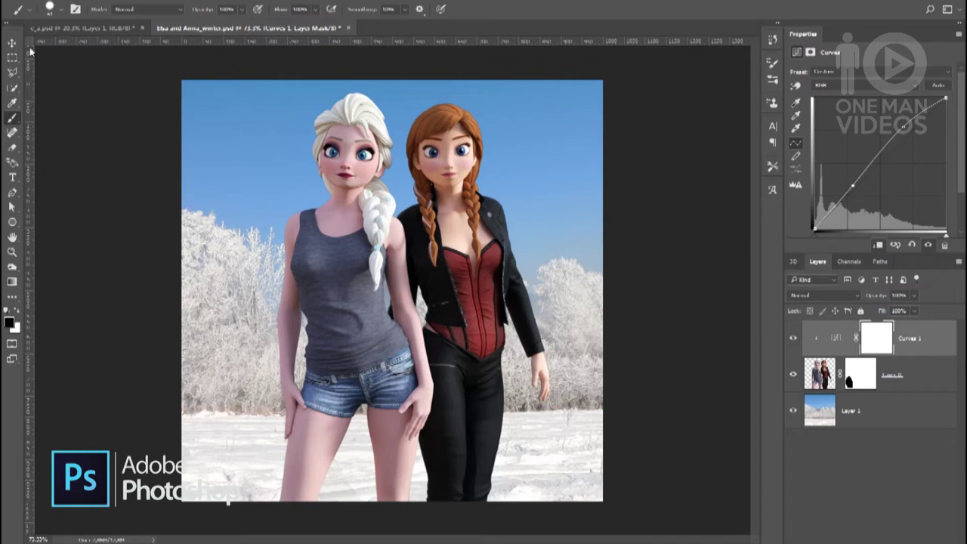
{"action": "key", "text": "v"}
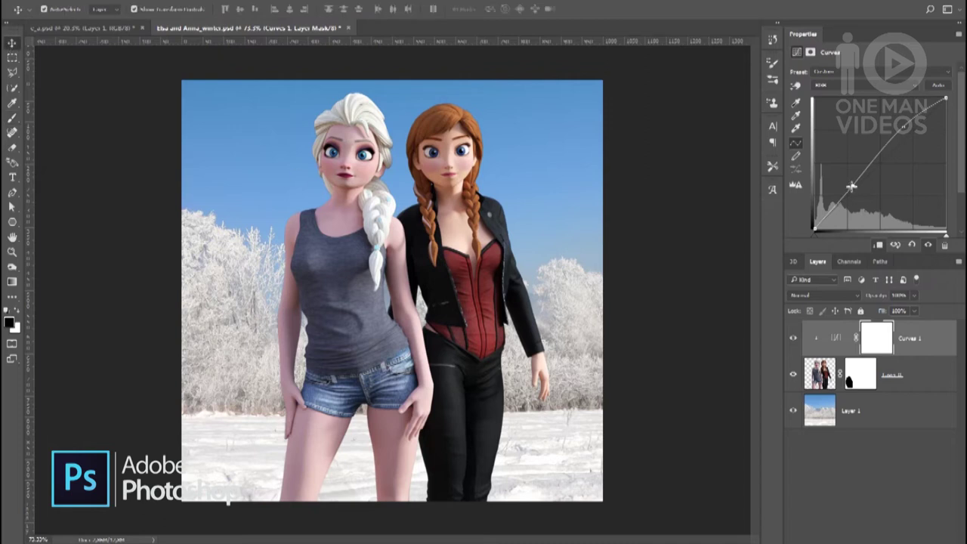
{"action": "left_click_drag", "start_coordinate": [852, 186], "coordinate": [856, 193]}
Step: Toggle the Curves layer off and on to compare its effect
{"action": "left_click", "coordinate": [793, 338]}
{"action": "left_click", "coordinate": [794, 338]}
{"action": "left_click", "coordinate": [673, 333]}
{"action": "scroll", "coordinate": [624, 363], "scroll_direction": "down", "scroll_amount": 5, "text": "alt"}
{"action": "scroll", "coordinate": [586, 365], "scroll_direction": "up", "scroll_amount": 3, "text": "alt"}
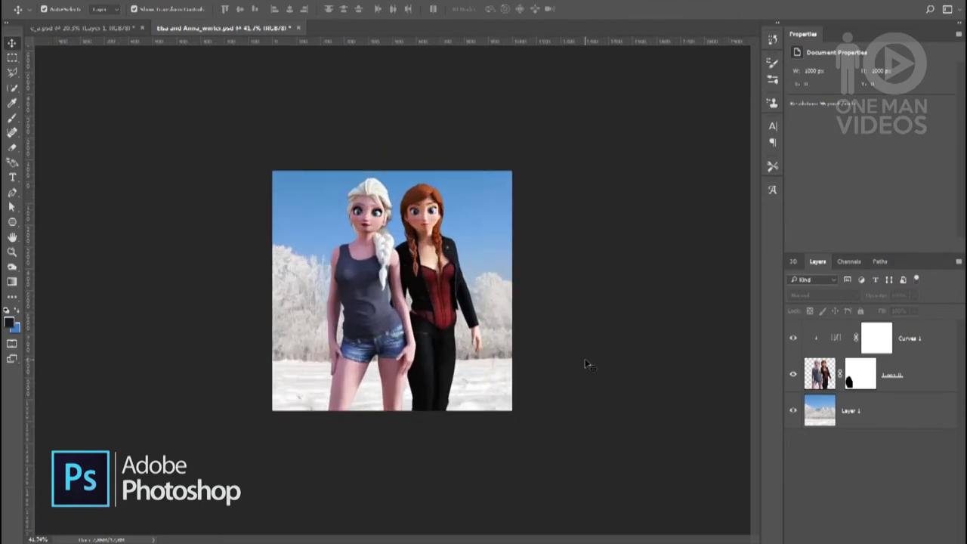
{"action": "scroll", "coordinate": [585, 365], "scroll_direction": "up", "scroll_amount": 1, "text": "alt"}
{"action": "scroll", "coordinate": [625, 363], "scroll_direction": "up", "scroll_amount": 1, "text": "alt"}
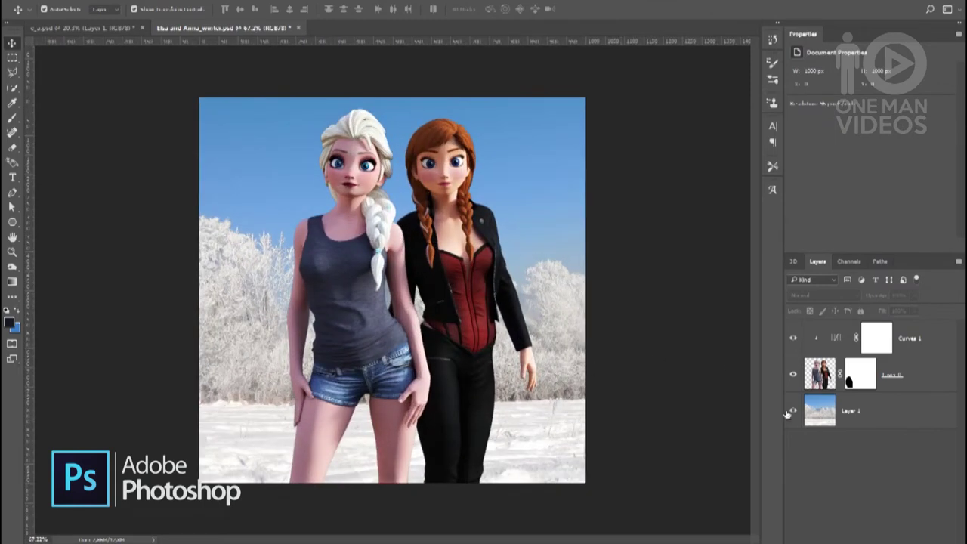
Step: Add a Color Balance layer above the snowy background and shift its Cyan–Red slider
{"action": "left_click", "coordinate": [818, 417]}
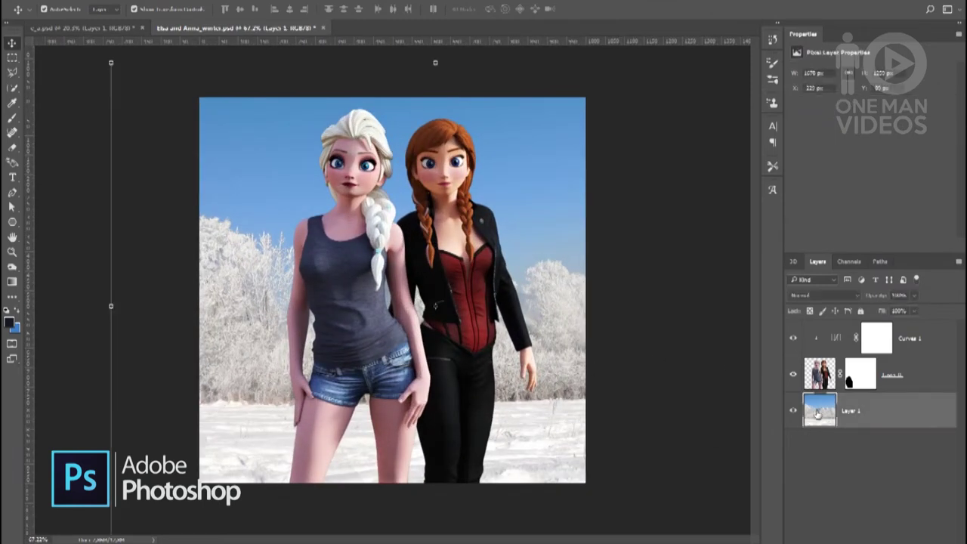
{"action": "left_click", "coordinate": [861, 280]}
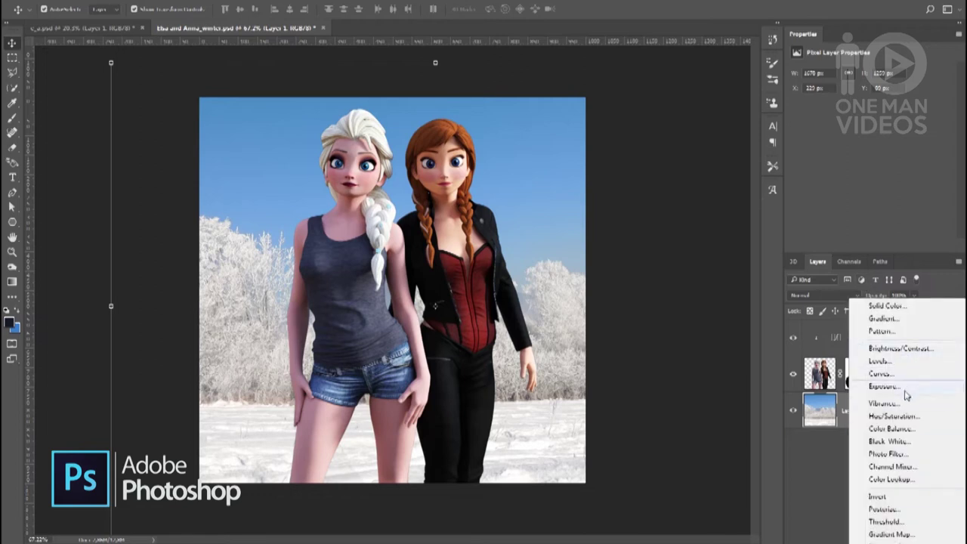
{"action": "left_click", "coordinate": [892, 428]}
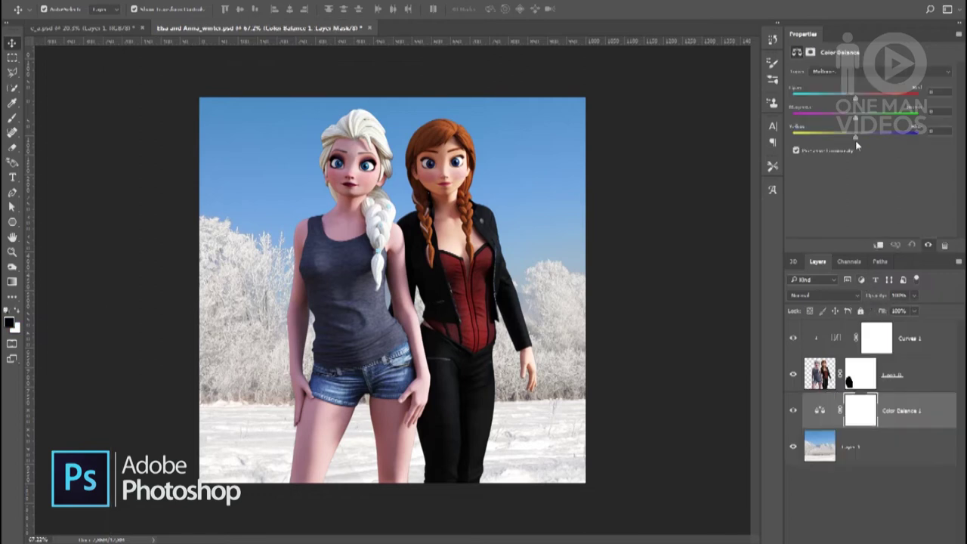
{"action": "left_click", "coordinate": [852, 98]}
Step: Add a Vibrance layer at about +25 and clip it and Color Balance 1 to the background
{"action": "left_click", "coordinate": [899, 537]}
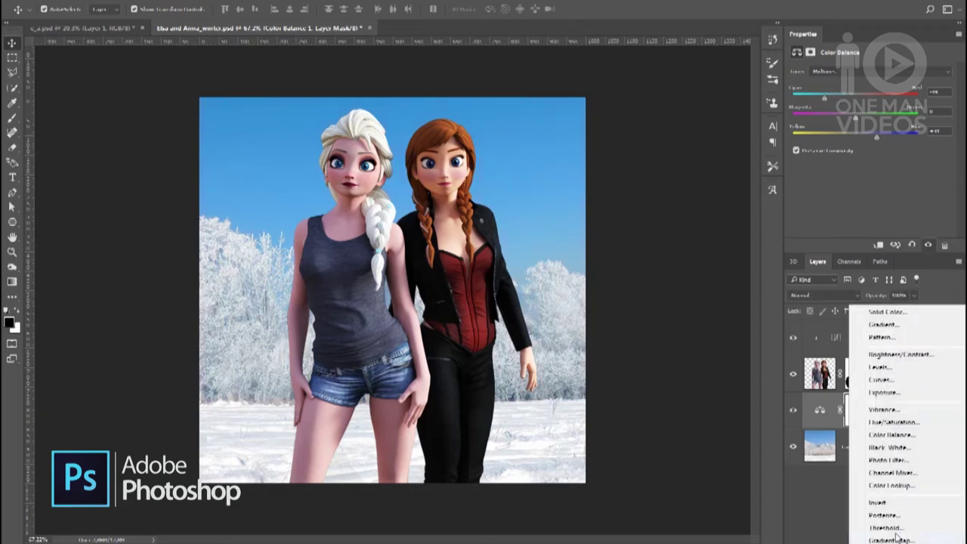
{"action": "left_click", "coordinate": [869, 410]}
{"action": "left_click_drag", "start_coordinate": [871, 82], "coordinate": [921, 81]}
{"action": "key", "text": "ctrl+alt+g"}
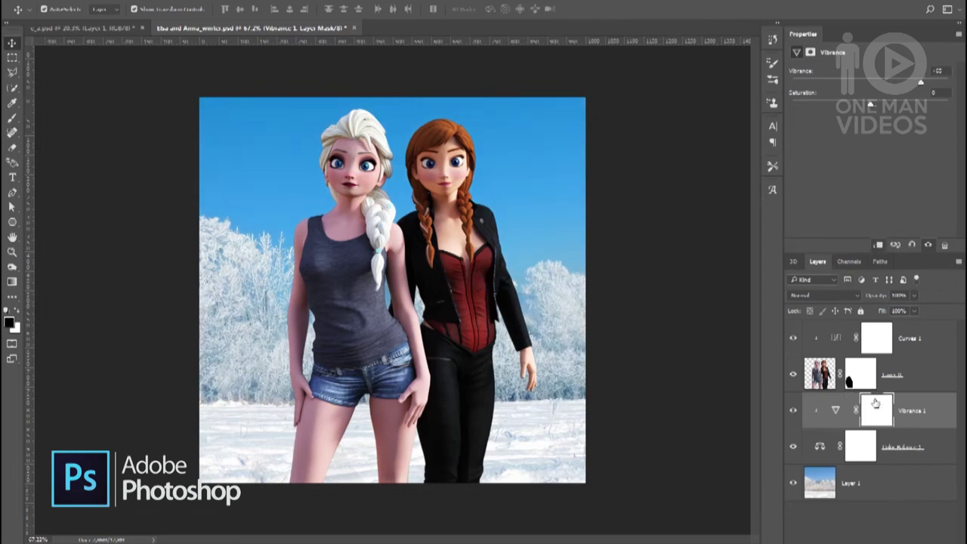
{"action": "key", "text": "alt+bracketleft"}
{"action": "key", "text": "ctrl+alt+g"}
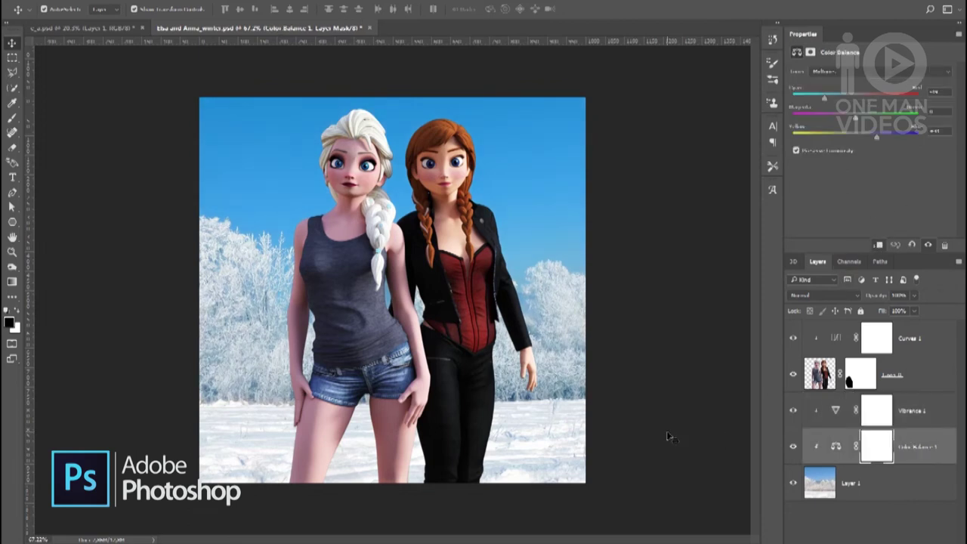
Step: Add Color Balance 2 above the characters, shifting them toward cyan and blue
{"action": "left_click", "coordinate": [821, 374]}
{"action": "left_click", "coordinate": [899, 537]}
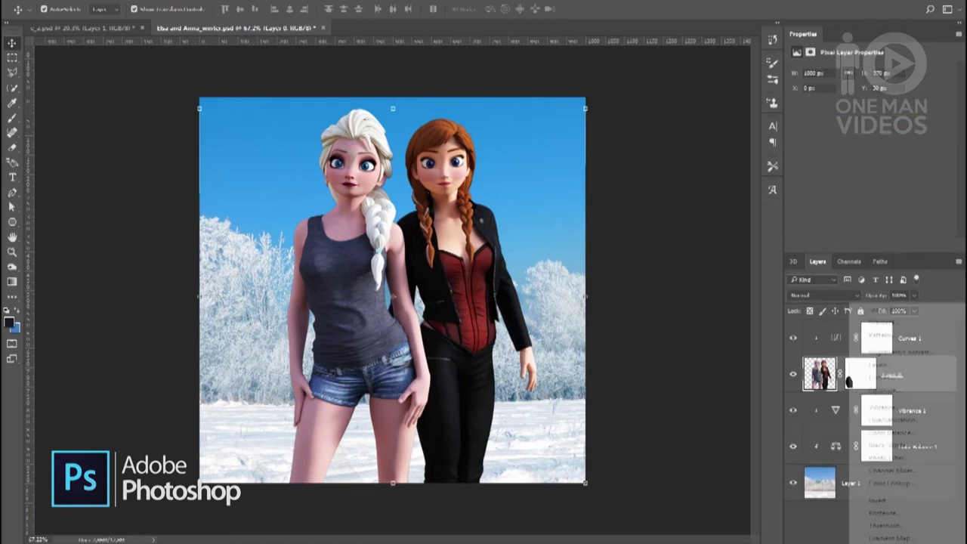
{"action": "left_click", "coordinate": [892, 432]}
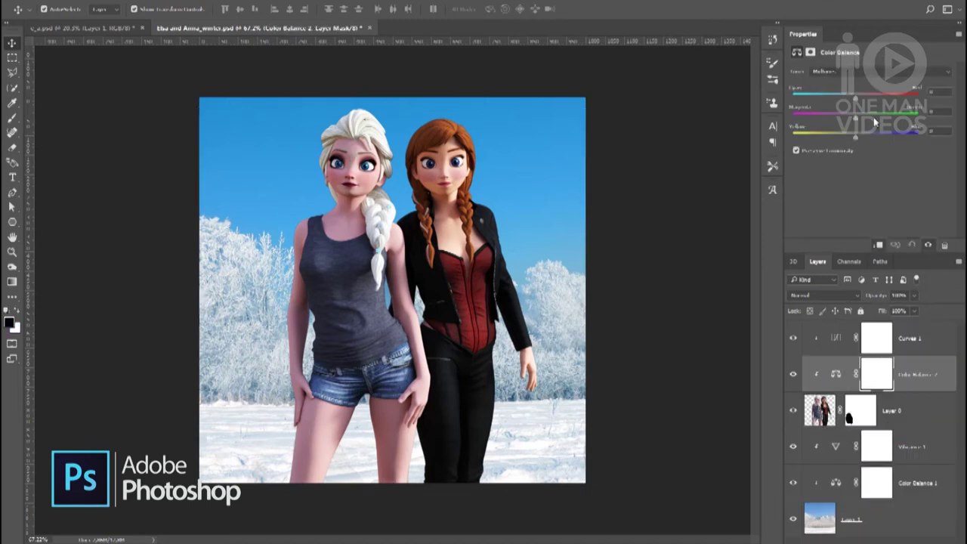
{"action": "left_click_drag", "start_coordinate": [855, 101], "coordinate": [838, 103]}
{"action": "left_click_drag", "start_coordinate": [855, 138], "coordinate": [877, 139]}
Step: Add a Vibrance adjustment at about +21 and move it to the top of the layer stack
{"action": "left_click", "coordinate": [862, 540]}
{"action": "left_click", "coordinate": [918, 414]}
{"action": "left_click_drag", "start_coordinate": [873, 83], "coordinate": [897, 83]}
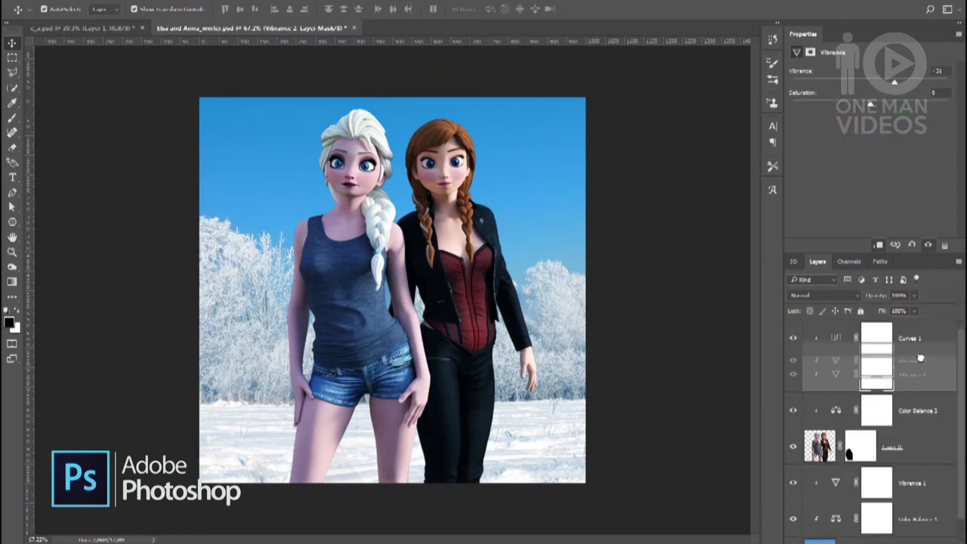
{"action": "key", "text": "ctrl+bracketright"}
Step: Apply Layer > Matting > Defringe to the characters layer, Layer 0
{"action": "scroll", "coordinate": [574, 313], "scroll_direction": "down", "scroll_amount": 8, "text": "alt"}
{"action": "scroll", "coordinate": [489, 341], "scroll_direction": "up", "scroll_amount": 10, "text": "alt"}
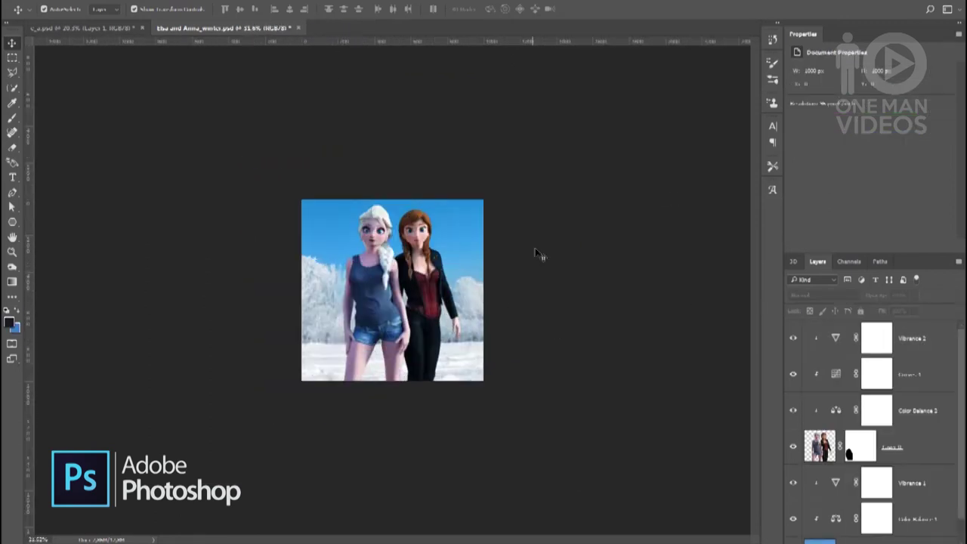
{"action": "scroll", "coordinate": [654, 257], "scroll_direction": "down", "scroll_amount": 2, "text": "alt"}
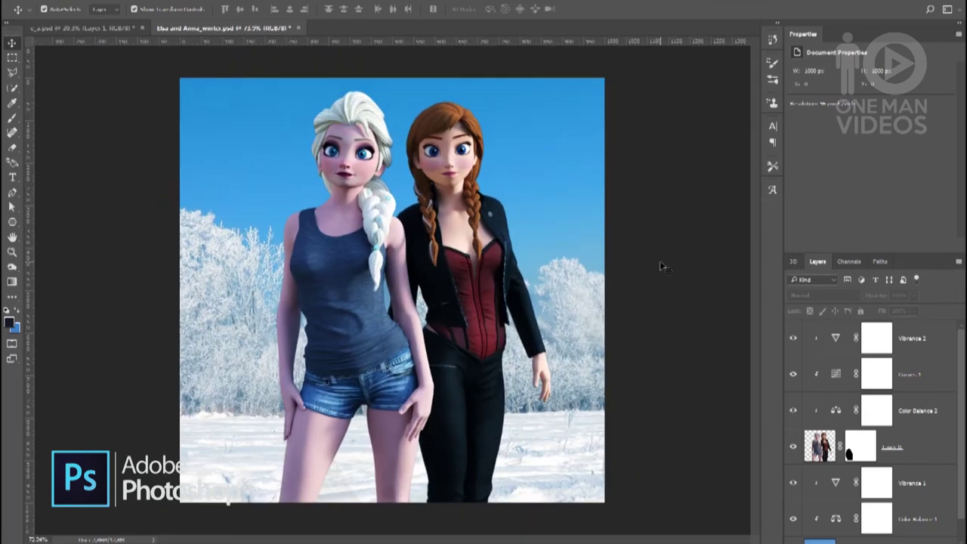
{"action": "left_click", "coordinate": [820, 446]}
{"action": "key", "text": "alt+l"}
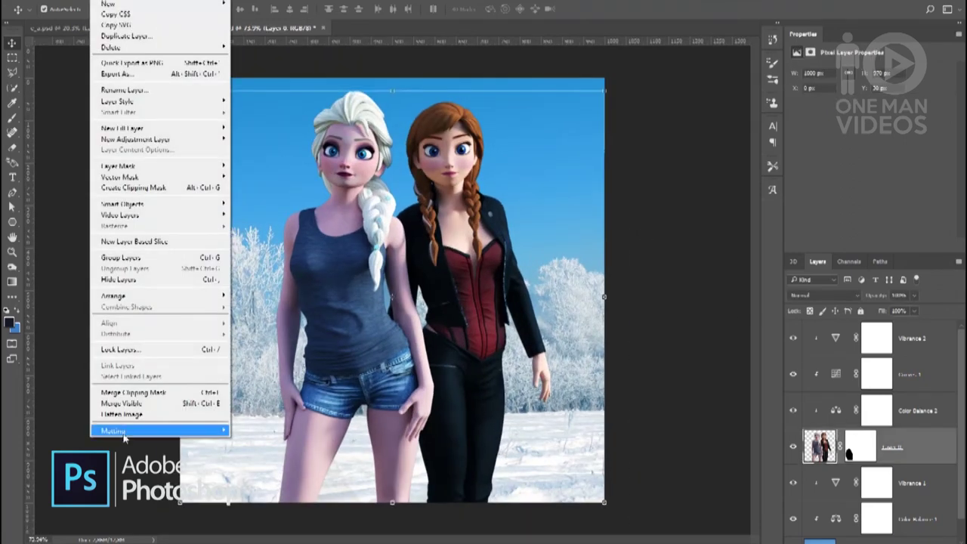
{"action": "left_click", "coordinate": [264, 443]}
{"action": "left_click", "coordinate": [677, 380]}
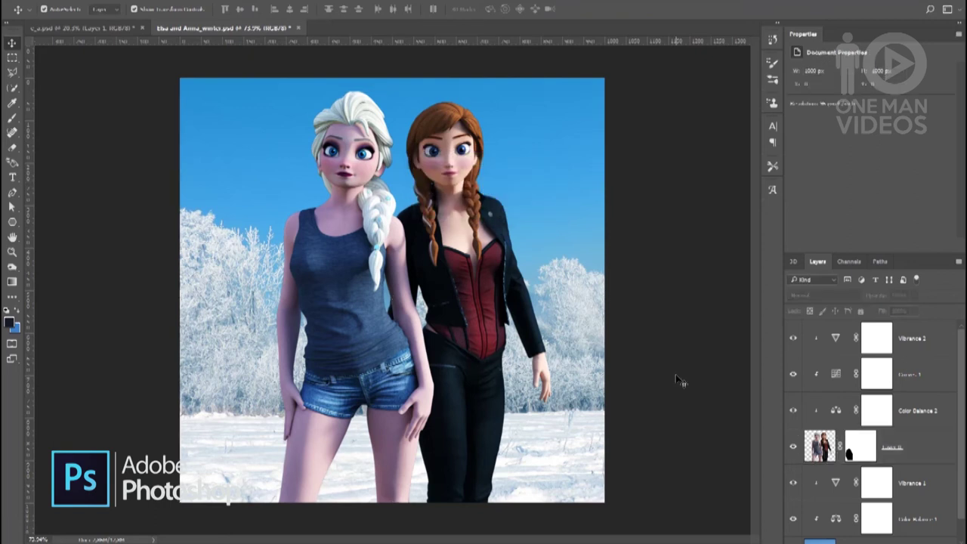
Step: Flatten the Curves 1 adjustment into a gentler curve to tone down the characters' brightening
{"action": "key", "text": "ctrl+minus"}
{"action": "left_click", "coordinate": [877, 337]}
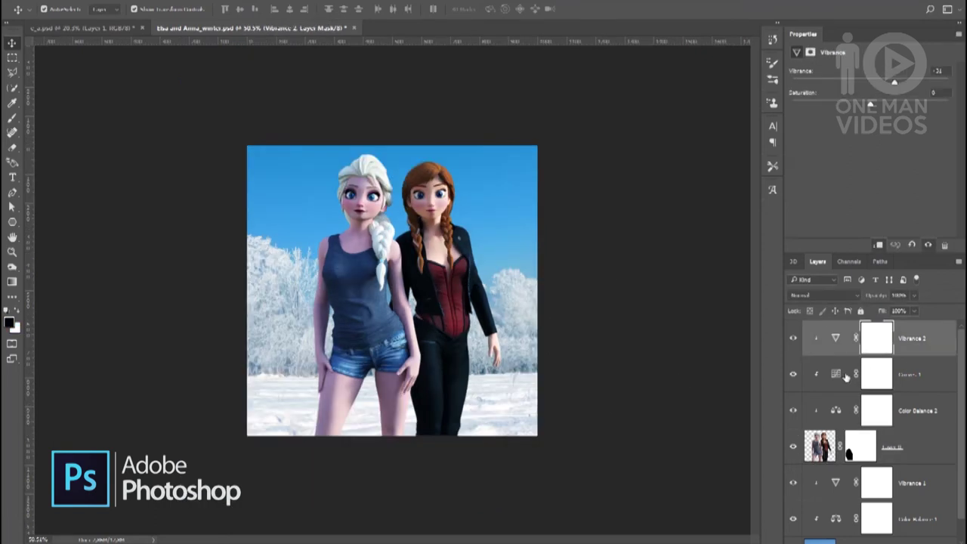
{"action": "left_click", "coordinate": [877, 373]}
{"action": "mouse_move", "coordinate": [905, 126]}
{"action": "left_mouse_down"}
{"action": "mouse_move", "coordinate": [915, 132]}
{"action": "mouse_move", "coordinate": [806, 194]}
{"action": "left_mouse_up"}
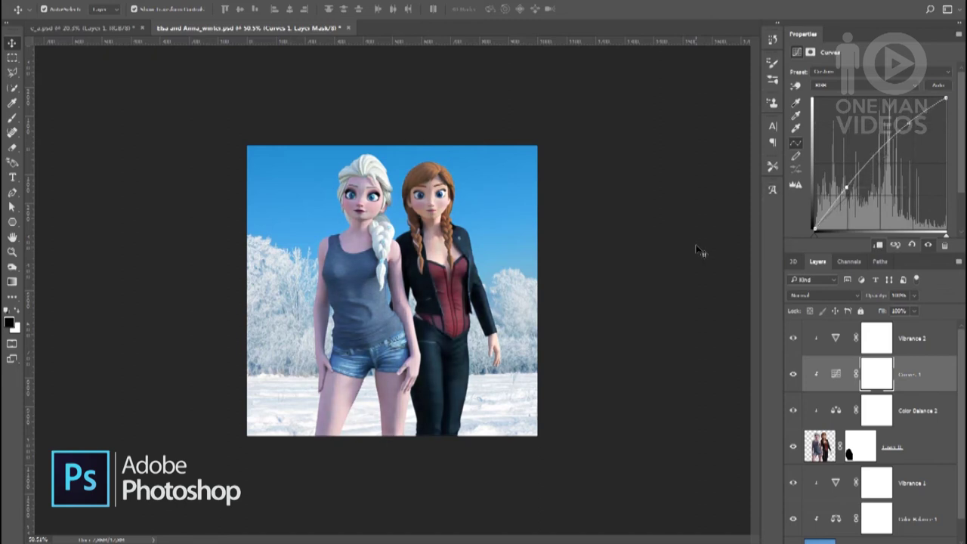
Step: Save the composite document with Ctrl+S
{"action": "key", "text": "ctrl+s"}
{"action": "scroll", "coordinate": [684, 197], "scroll_direction": "up", "scroll_amount": 2, "text": "alt"}
{"action": "scroll", "coordinate": [679, 208], "scroll_direction": "up", "scroll_amount": 2, "text": "alt"}
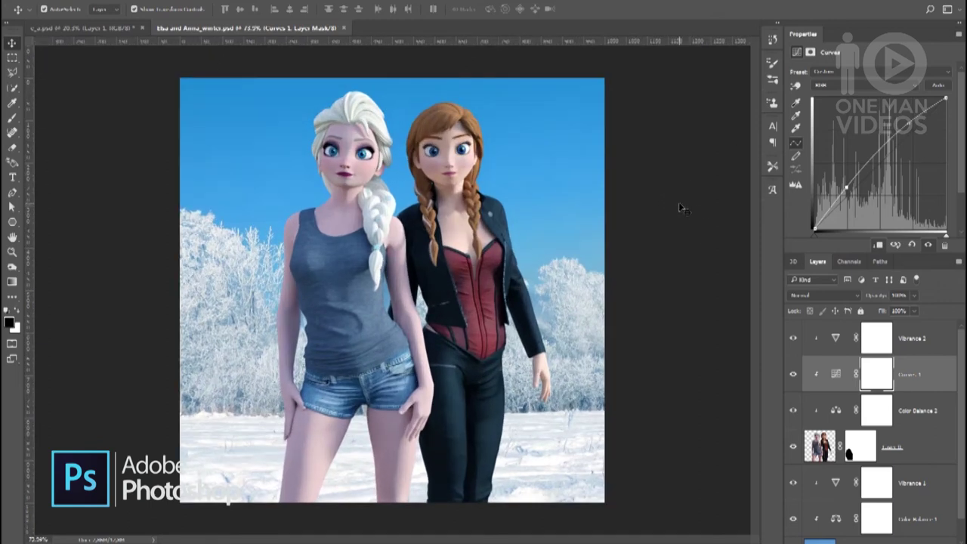
{"action": "scroll", "coordinate": [680, 206], "scroll_direction": "up", "scroll_amount": 1, "text": "alt"}
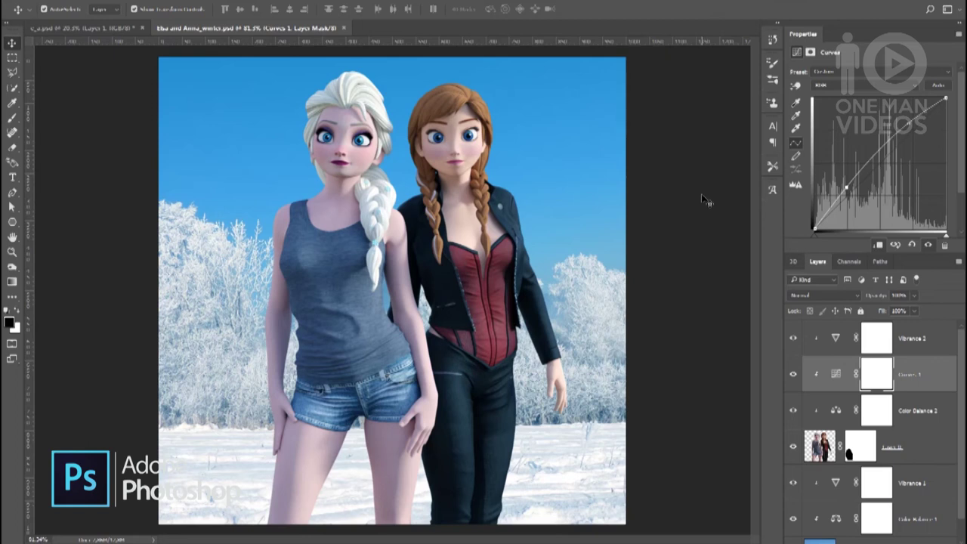